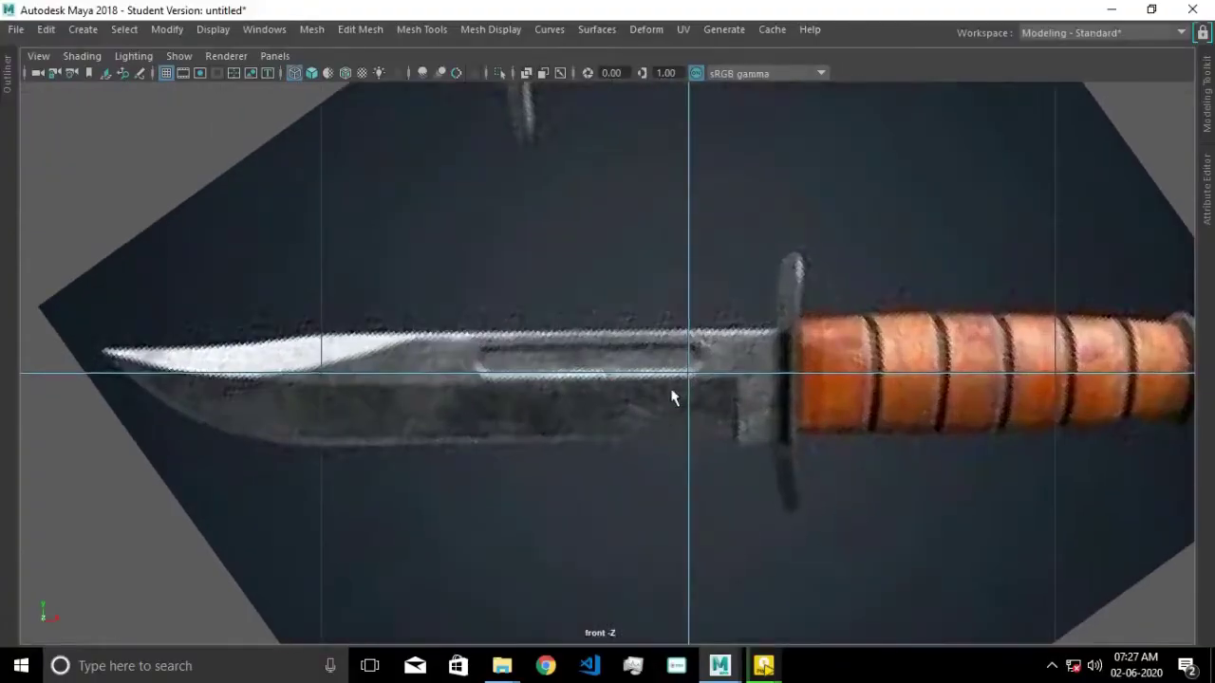
Bring up the polygon primitives menu in the front view to add a cube.
{"action": "right_click_drag", "start_coordinate": [667, 306], "coordinate": [677, 357], "text": "shift"}
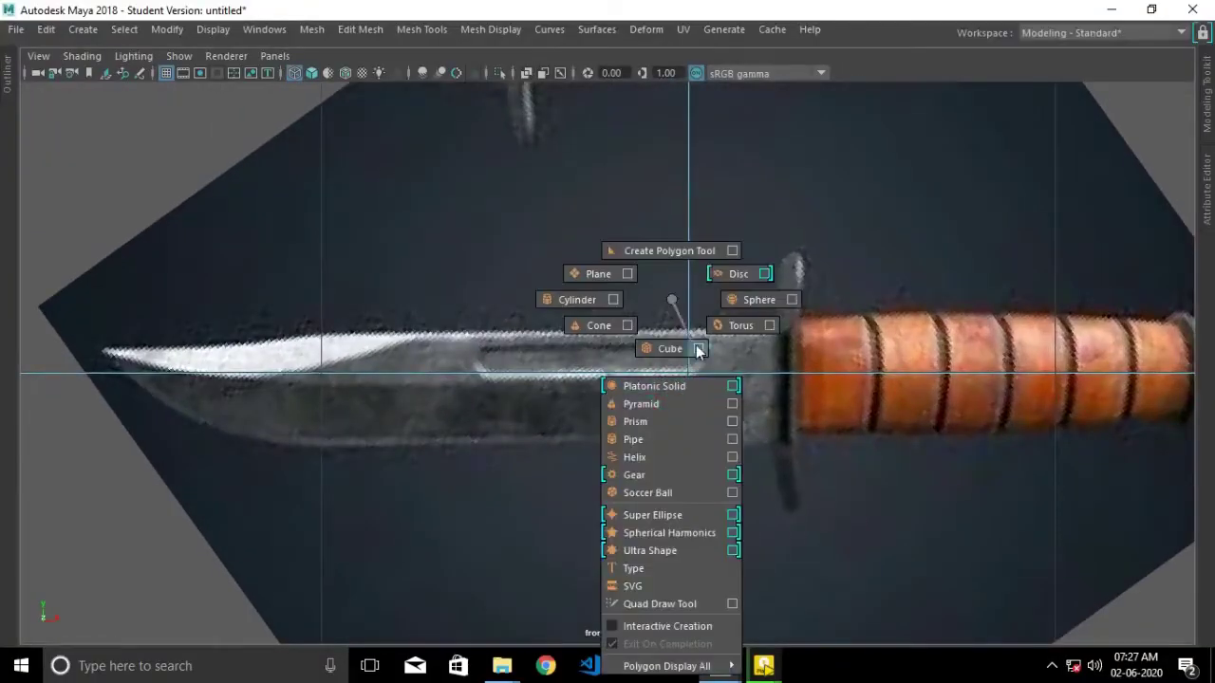
Scale the cube flat and narrow, then lower it onto the blade base.
{"action": "scroll", "coordinate": [677, 358], "scroll_direction": "up", "scroll_amount": 1}
{"action": "key", "text": "r"}
{"action": "left_click_drag", "start_coordinate": [697, 293], "coordinate": [693, 344]}
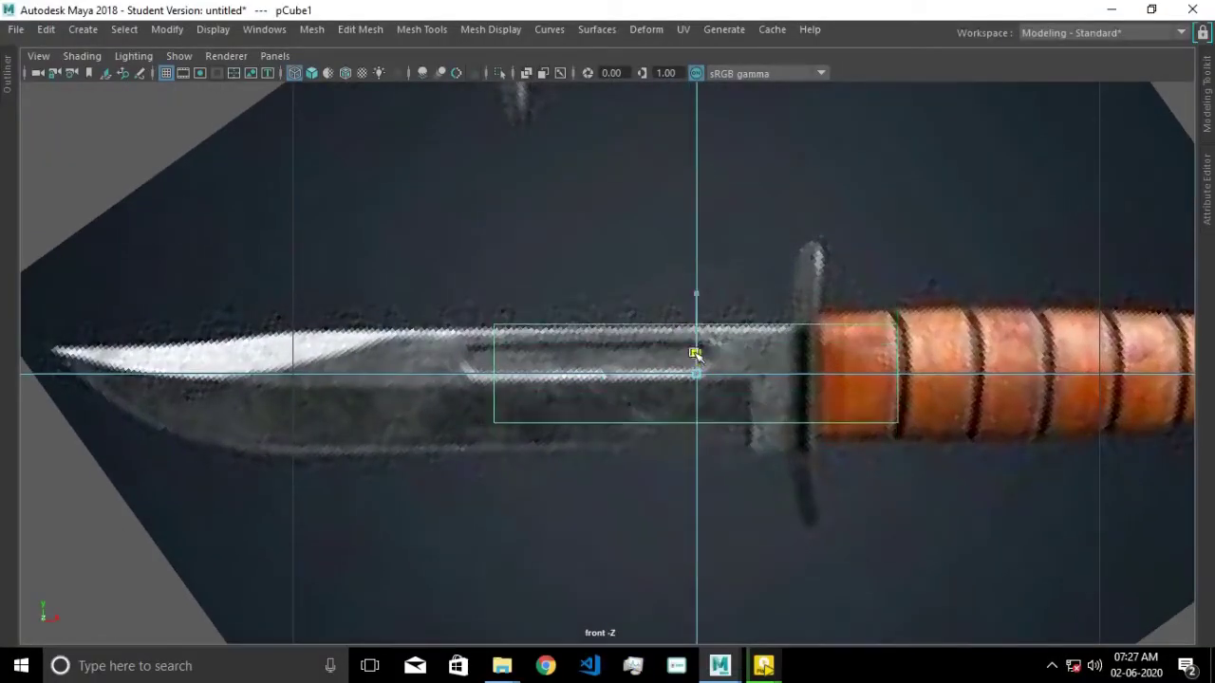
{"action": "left_click_drag", "start_coordinate": [773, 375], "coordinate": [739, 377]}
{"action": "mouse_move", "coordinate": [696, 304]}
{"action": "left_mouse_down"}
{"action": "mouse_move", "coordinate": [703, 320]}
{"action": "mouse_move", "coordinate": [697, 301]}
{"action": "left_mouse_up"}
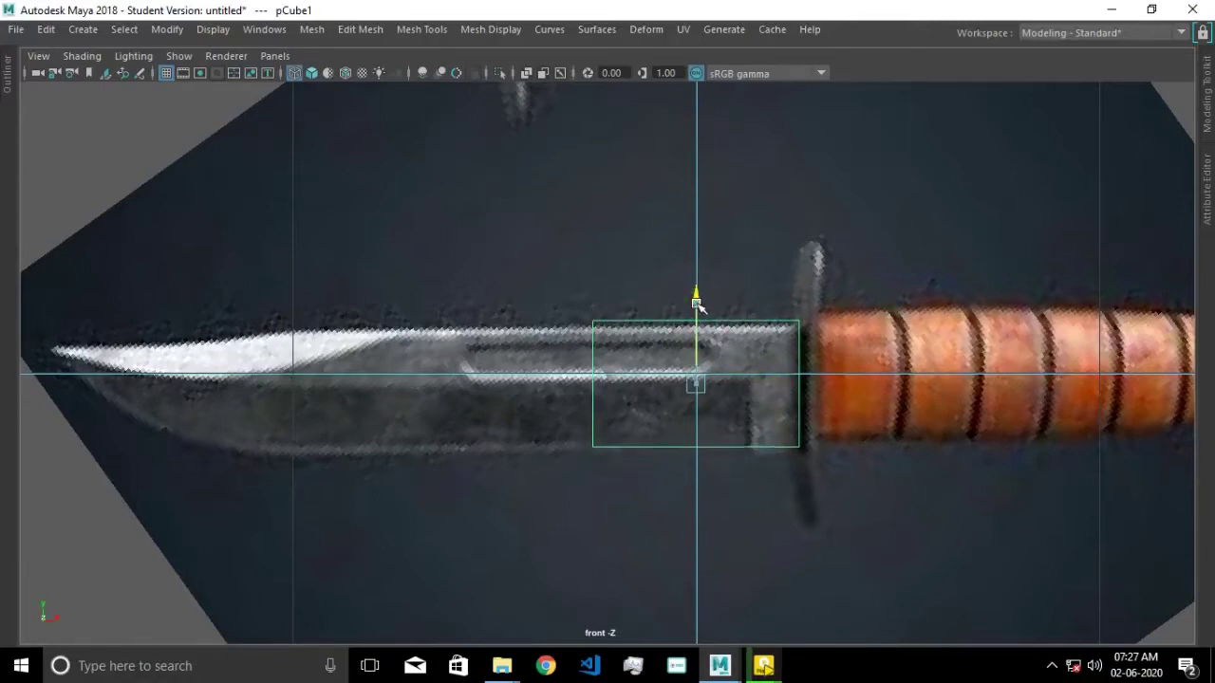
Pull the cube's left-side vertices toward the guard, then pick the Insert Edge Loop Tool.
{"action": "right_click_drag", "start_coordinate": [535, 228], "coordinate": [567, 294]}
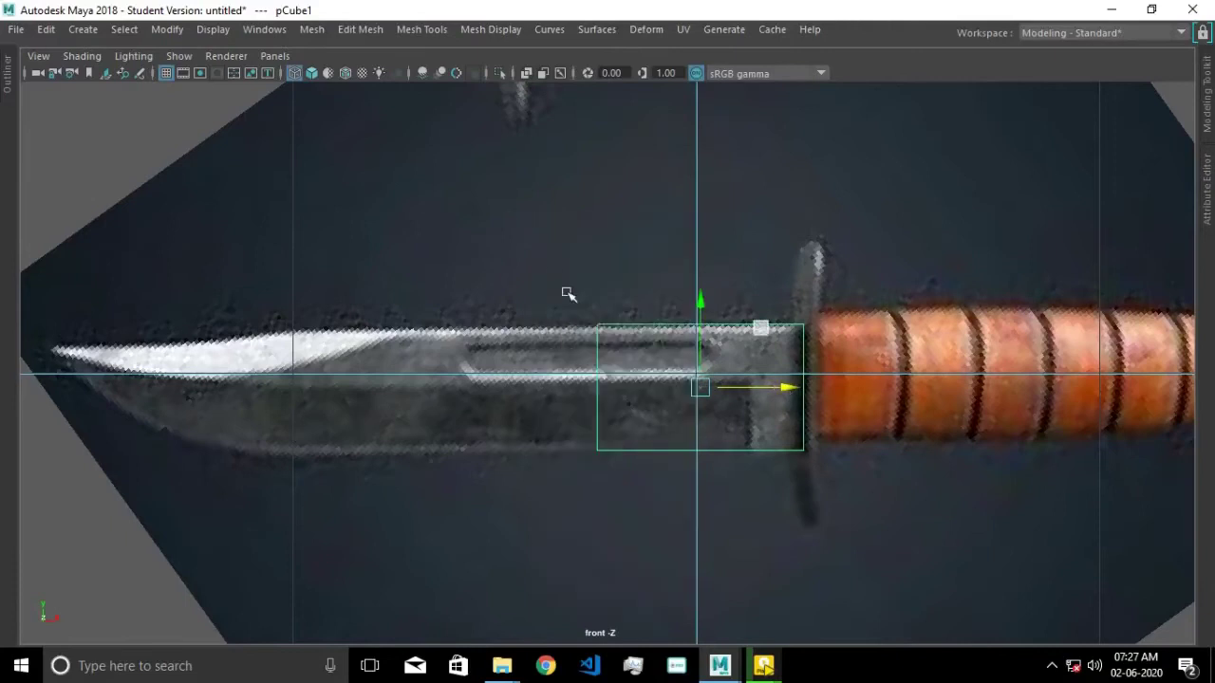
{"action": "mouse_move", "coordinate": [635, 450]}
{"action": "left_mouse_down"}
{"action": "mouse_move", "coordinate": [767, 406]}
{"action": "mouse_move", "coordinate": [840, 415]}
{"action": "left_mouse_up"}
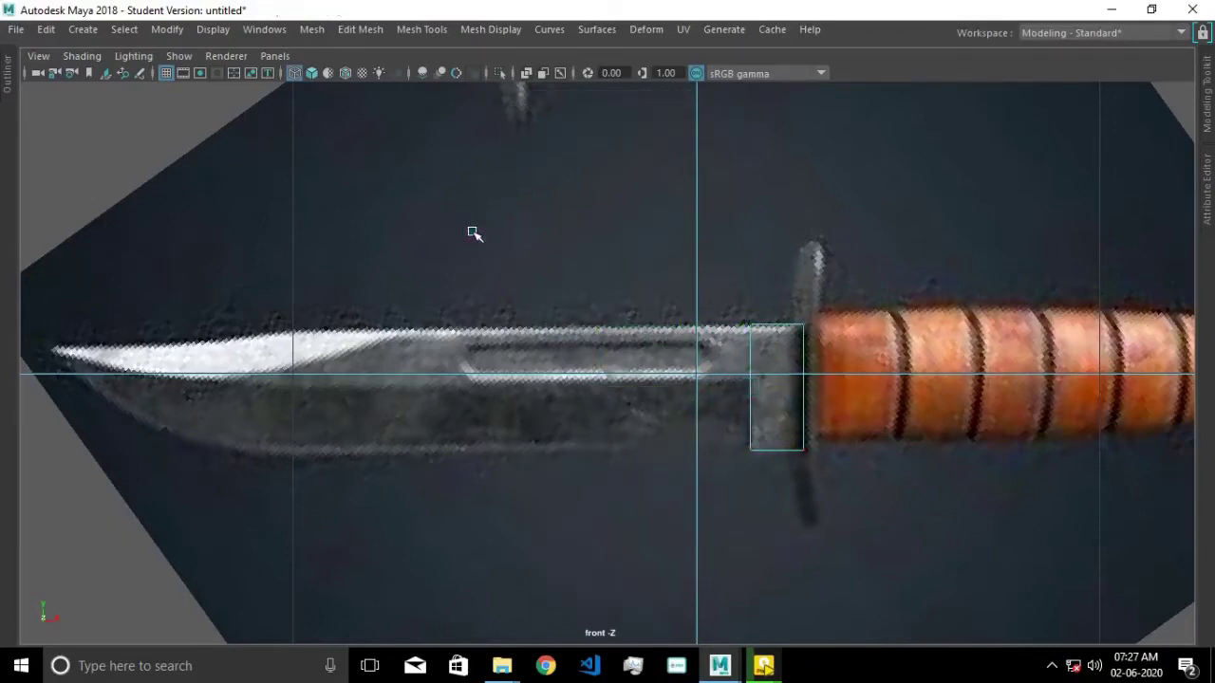
{"action": "key", "text": "F8"}
{"action": "right_click_drag", "start_coordinate": [236, 195], "coordinate": [82, 184], "text": "shift"}
{"action": "scroll", "coordinate": [808, 401], "scroll_direction": "up", "scroll_amount": 2}
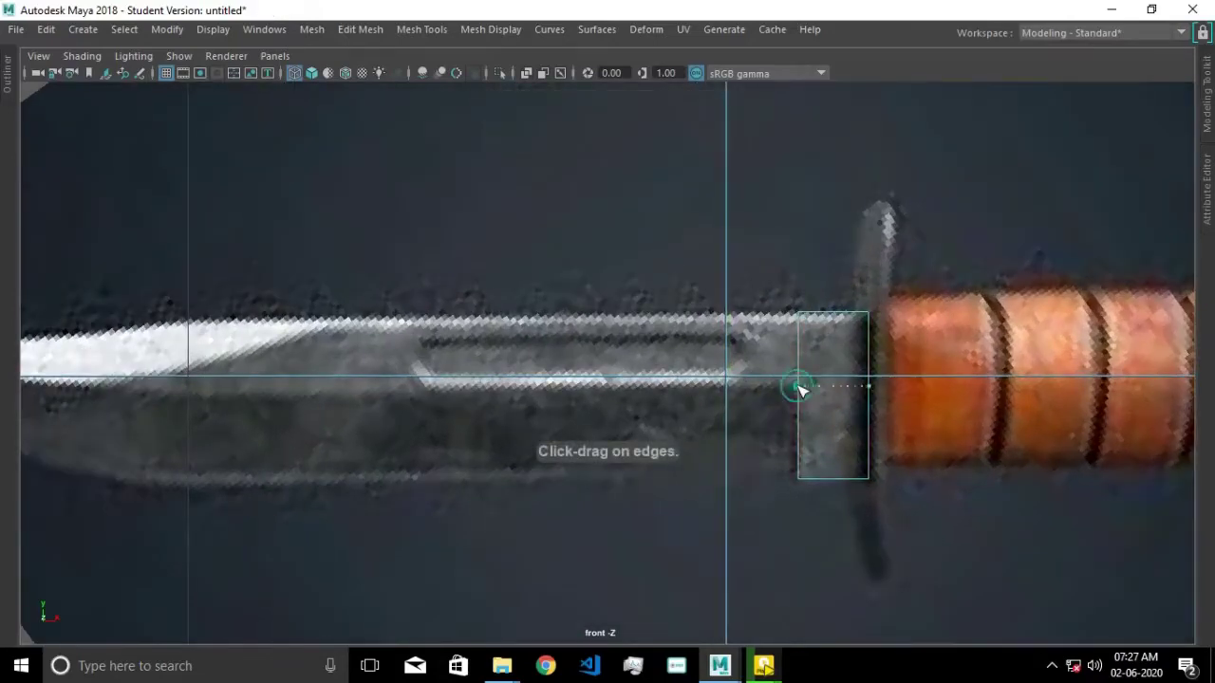
Inspect the cube in the perspective view and select its two end faces.
{"action": "key", "text": "space"}
{"action": "key", "text": "space"}
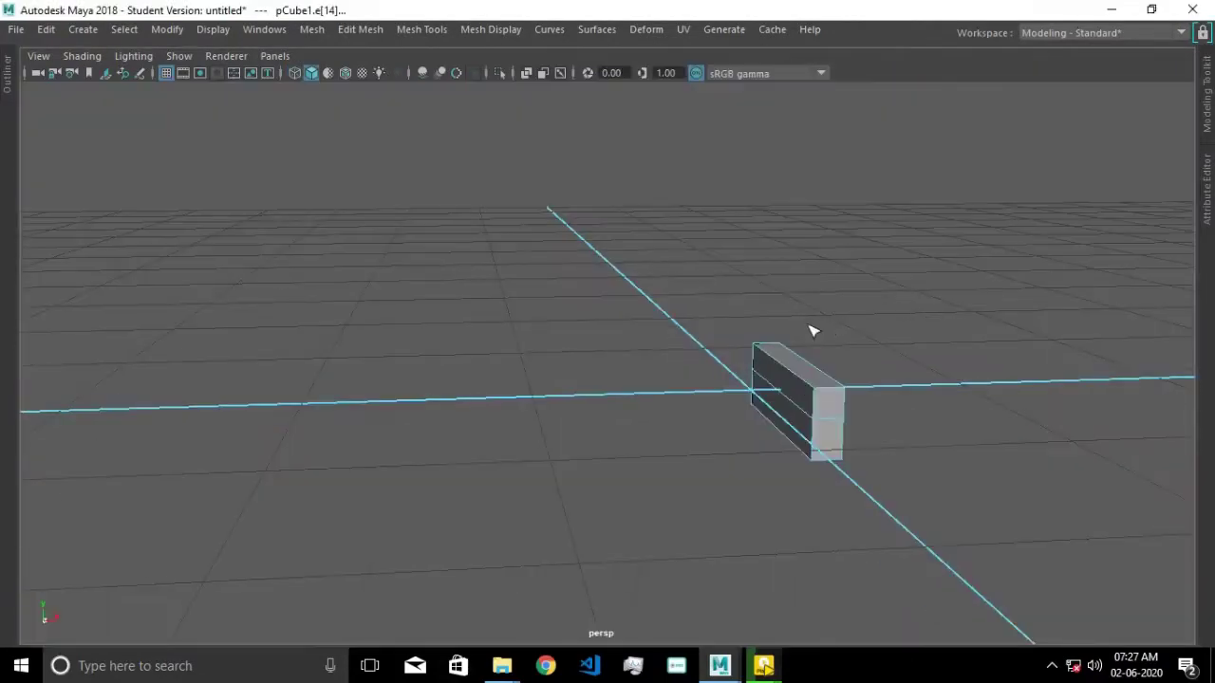
{"action": "mouse_move", "coordinate": [794, 408]}
{"action": "left_mouse_down", "text": "alt"}
{"action": "mouse_move", "coordinate": [836, 415]}
{"action": "mouse_move", "coordinate": [640, 442]}
{"action": "mouse_move", "coordinate": [736, 410]}
{"action": "left_mouse_up", "text": "alt"}
{"action": "key", "text": "F11"}
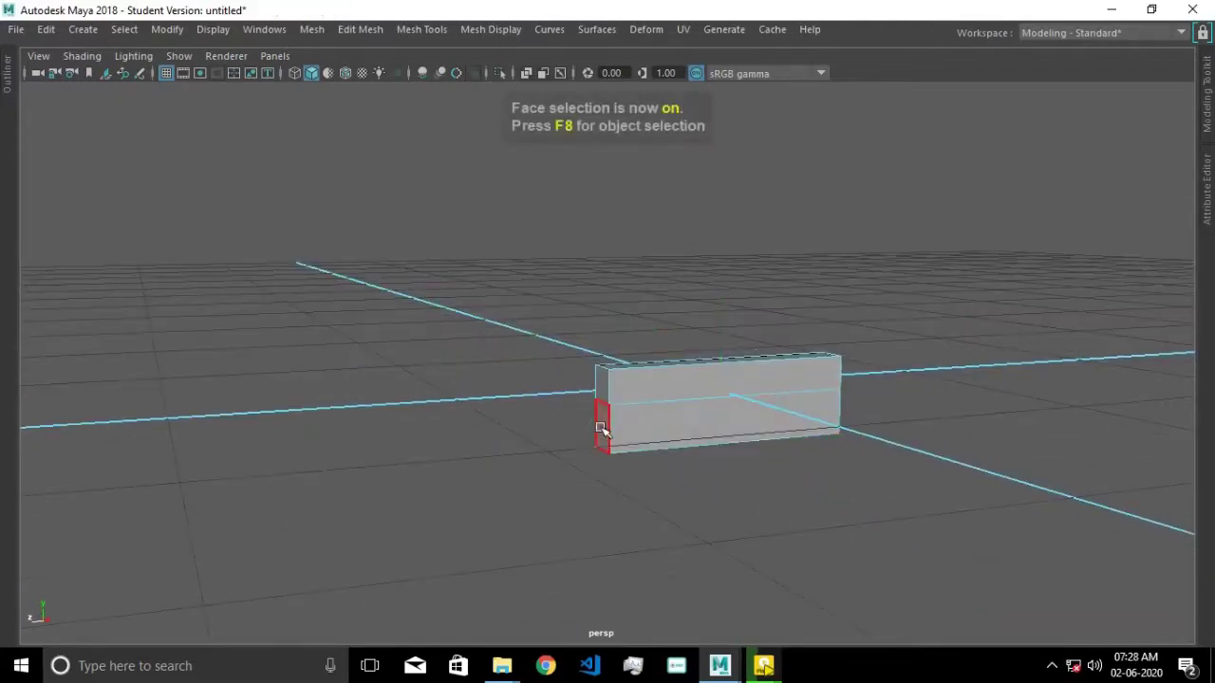
{"action": "left_click", "coordinate": [602, 420]}
{"action": "key", "text": "space"}
{"action": "scroll", "coordinate": [432, 548], "scroll_direction": "up", "scroll_amount": 2}
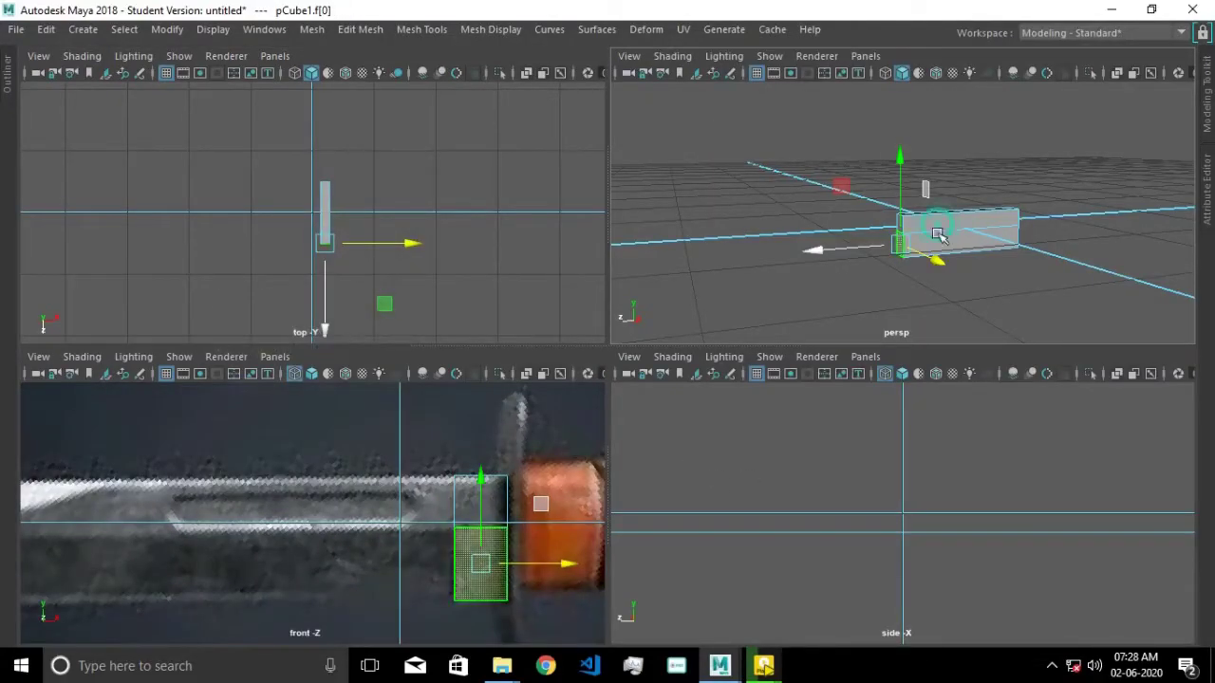
{"action": "key", "text": "space"}
{"action": "left_click_drag", "start_coordinate": [635, 415], "coordinate": [759, 399], "text": "alt"}
{"action": "left_click", "coordinate": [754, 404]}
Orbit the cube to view it from the front and edge-on in object mode.
{"action": "key", "text": "space"}
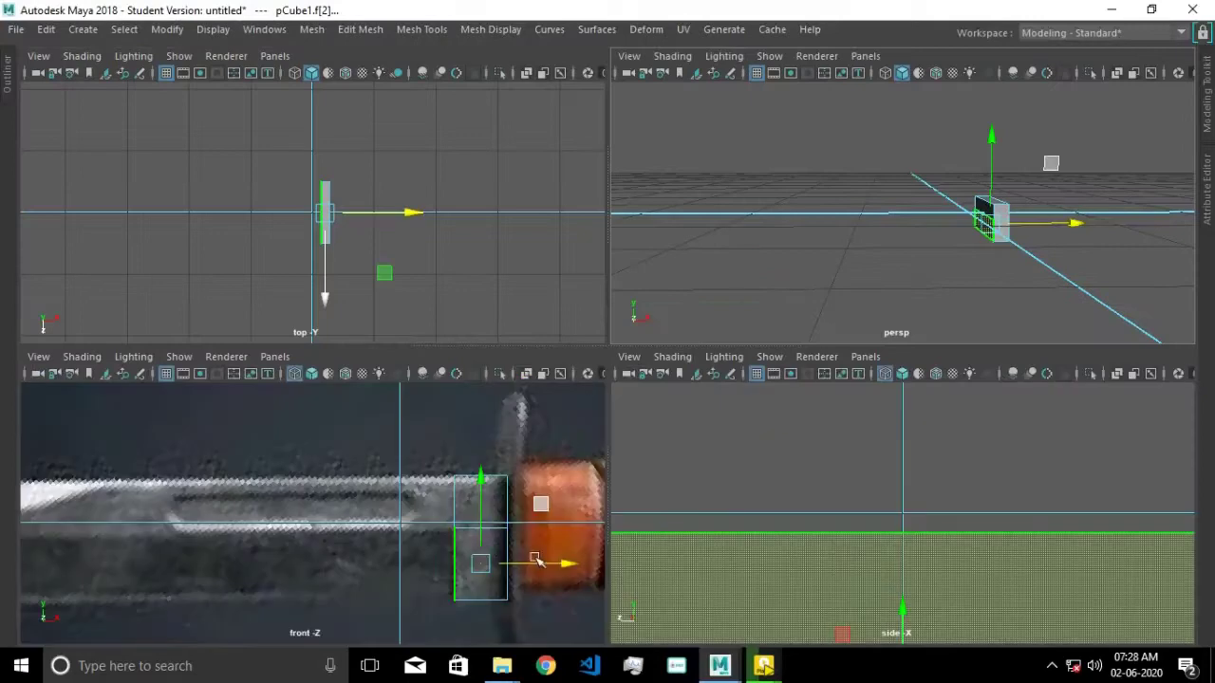
{"action": "scroll", "coordinate": [1035, 275], "scroll_direction": "up", "scroll_amount": 4}
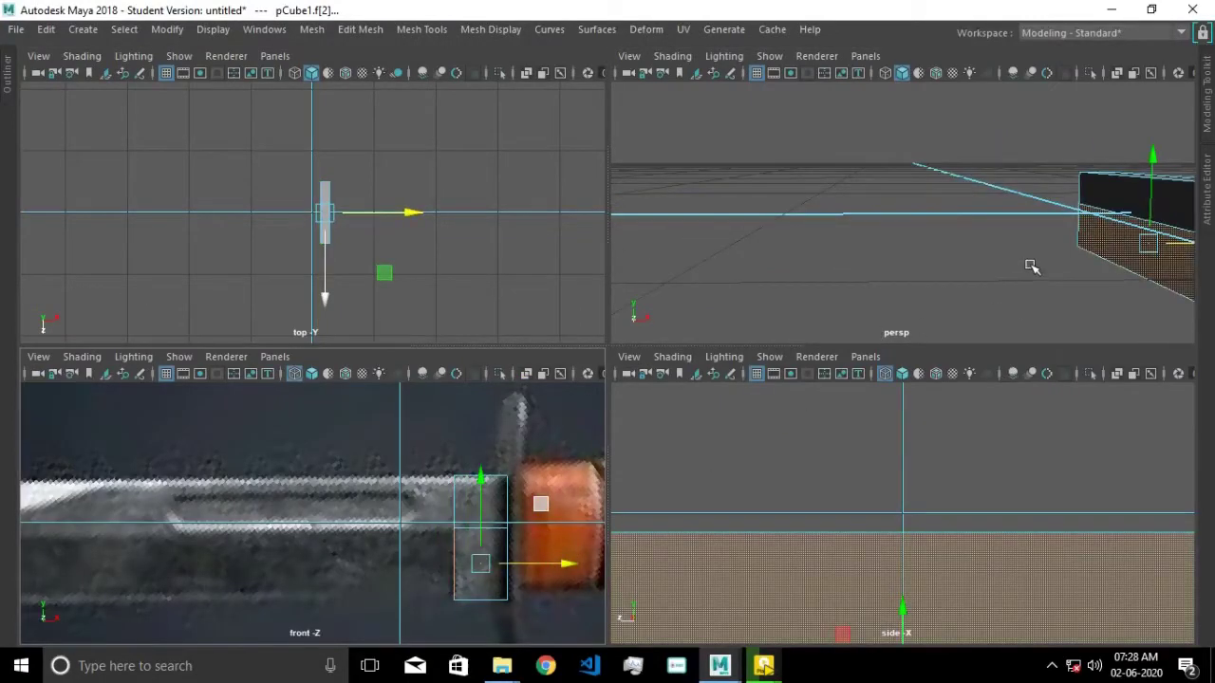
{"action": "key", "text": "space"}
{"action": "mouse_move", "coordinate": [1012, 274]}
{"action": "left_mouse_down", "text": "alt"}
{"action": "mouse_move", "coordinate": [896, 258]}
{"action": "mouse_move", "coordinate": [968, 389]}
{"action": "mouse_move", "coordinate": [1112, 330]}
{"action": "left_mouse_up", "text": "alt"}
{"action": "key", "text": "F8"}
{"action": "mouse_move", "coordinate": [621, 275]}
{"action": "left_mouse_down", "text": "alt"}
{"action": "mouse_move", "coordinate": [547, 300]}
{"action": "mouse_move", "coordinate": [601, 274]}
{"action": "mouse_move", "coordinate": [713, 339]}
{"action": "mouse_move", "coordinate": [778, 325]}
{"action": "left_mouse_up", "text": "alt"}
{"action": "key", "text": "F8"}
Extrude the cube's left side face and taper it along Y.
{"action": "left_click", "coordinate": [593, 340]}
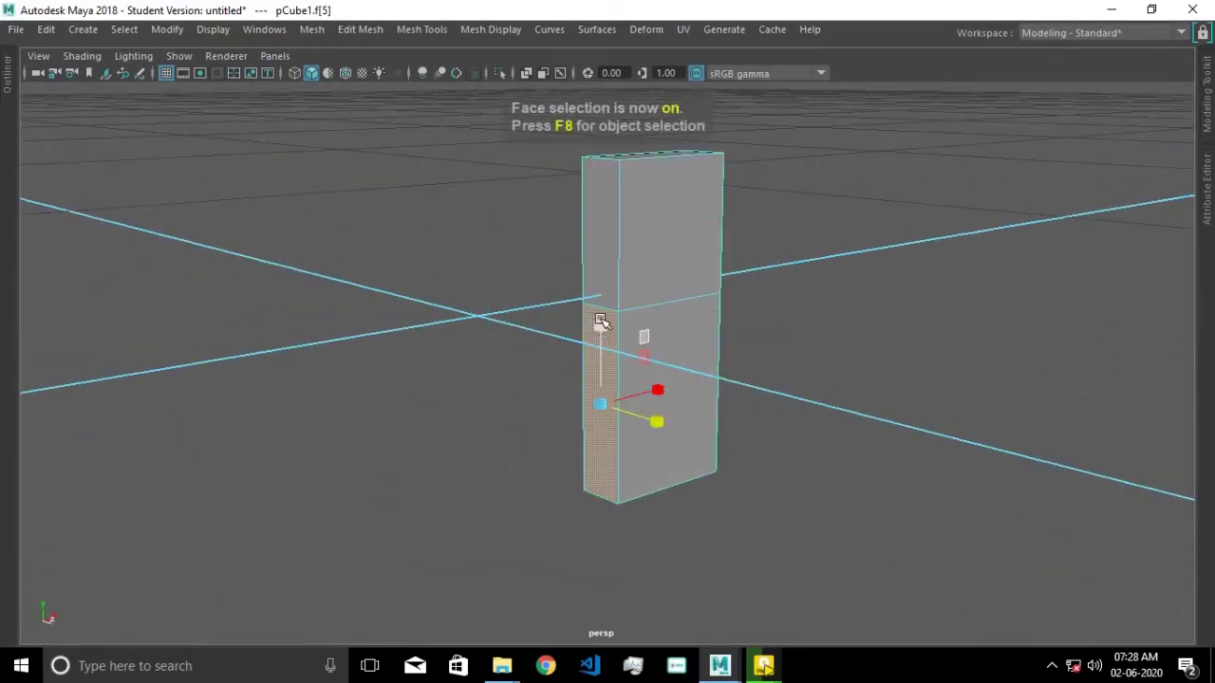
{"action": "key", "text": "space"}
{"action": "scroll", "coordinate": [475, 513], "scroll_direction": "up", "scroll_amount": 5}
{"action": "scroll", "coordinate": [455, 499], "scroll_direction": "up", "scroll_amount": 3}
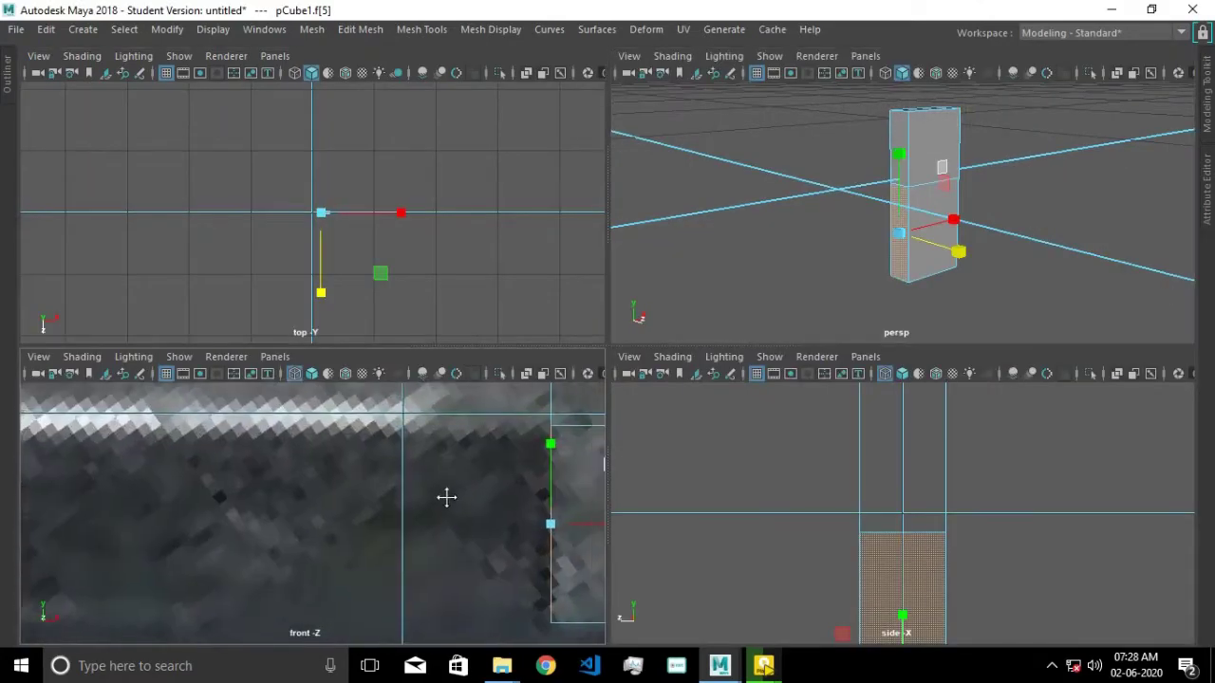
{"action": "scroll", "coordinate": [465, 500], "scroll_direction": "up", "scroll_amount": 3}
{"action": "right_click_drag", "start_coordinate": [903, 285], "coordinate": [892, 237], "text": "shift"}
{"action": "left_click", "coordinate": [893, 237]}
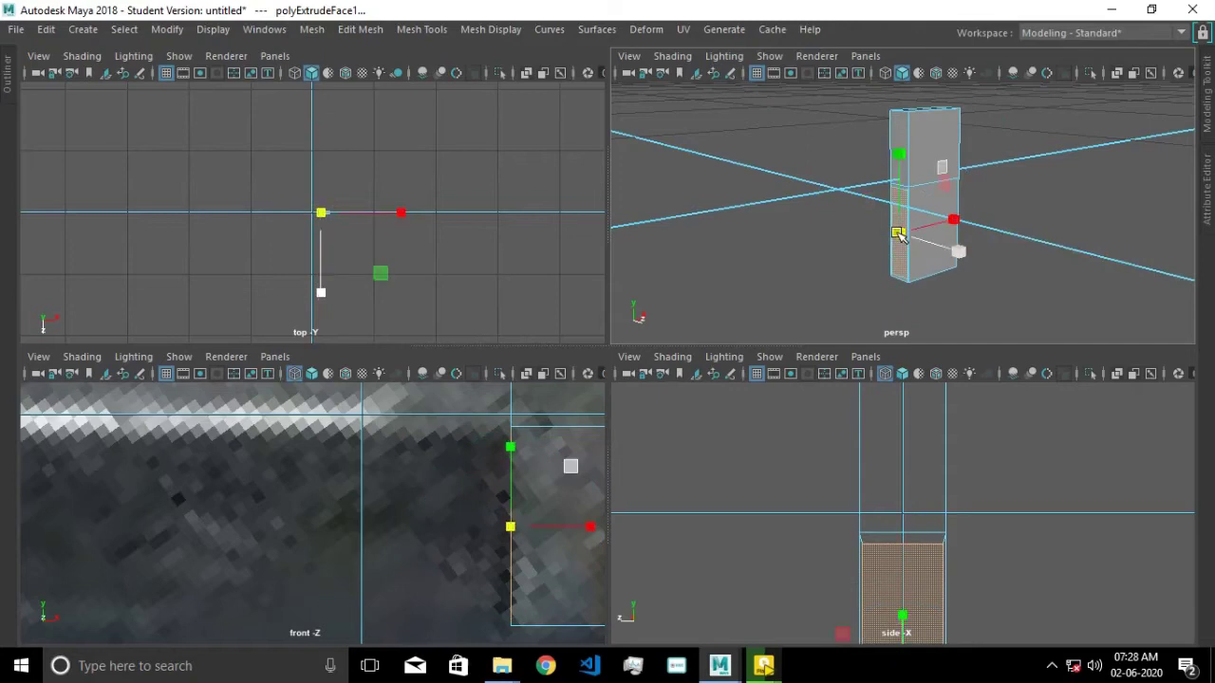
{"action": "left_click_drag", "start_coordinate": [899, 154], "coordinate": [899, 163]}
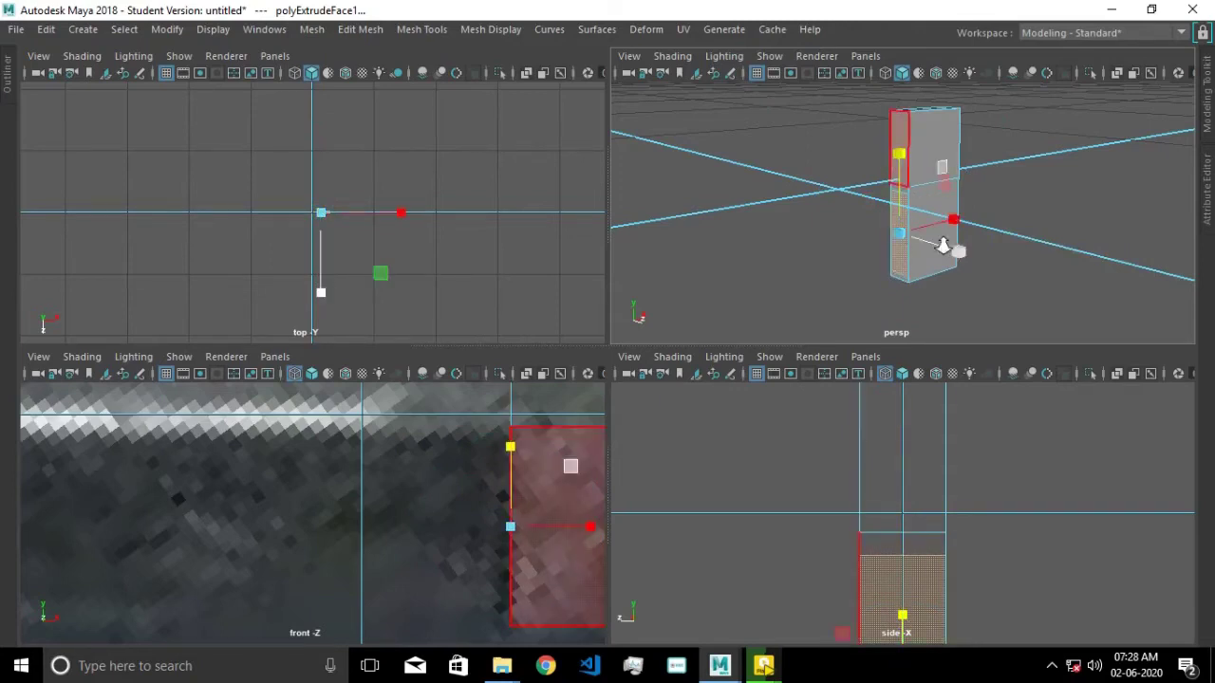
{"action": "scroll", "coordinate": [926, 242], "scroll_direction": "up", "scroll_amount": 5}
{"action": "left_click_drag", "start_coordinate": [908, 236], "coordinate": [987, 219], "text": "alt"}
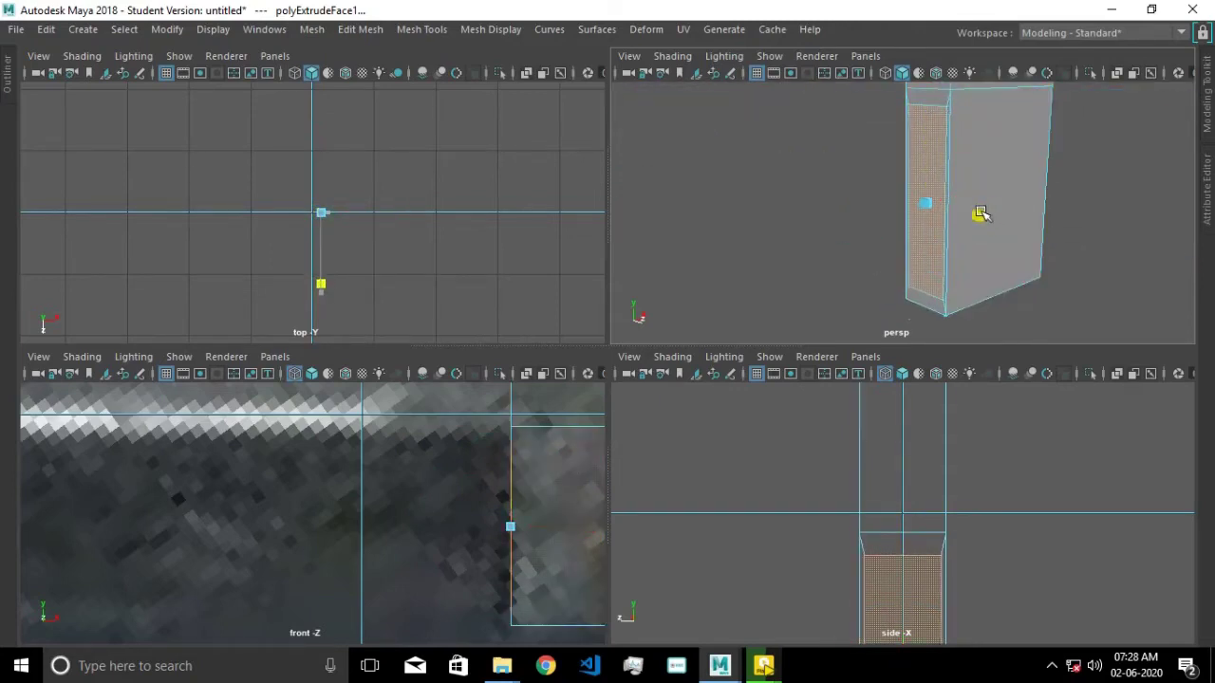
Select the box's bottom vertices with the Move tool in vertex mode.
{"action": "key", "text": "w"}
{"action": "key", "text": "F9"}
{"action": "left_click", "coordinate": [947, 320]}
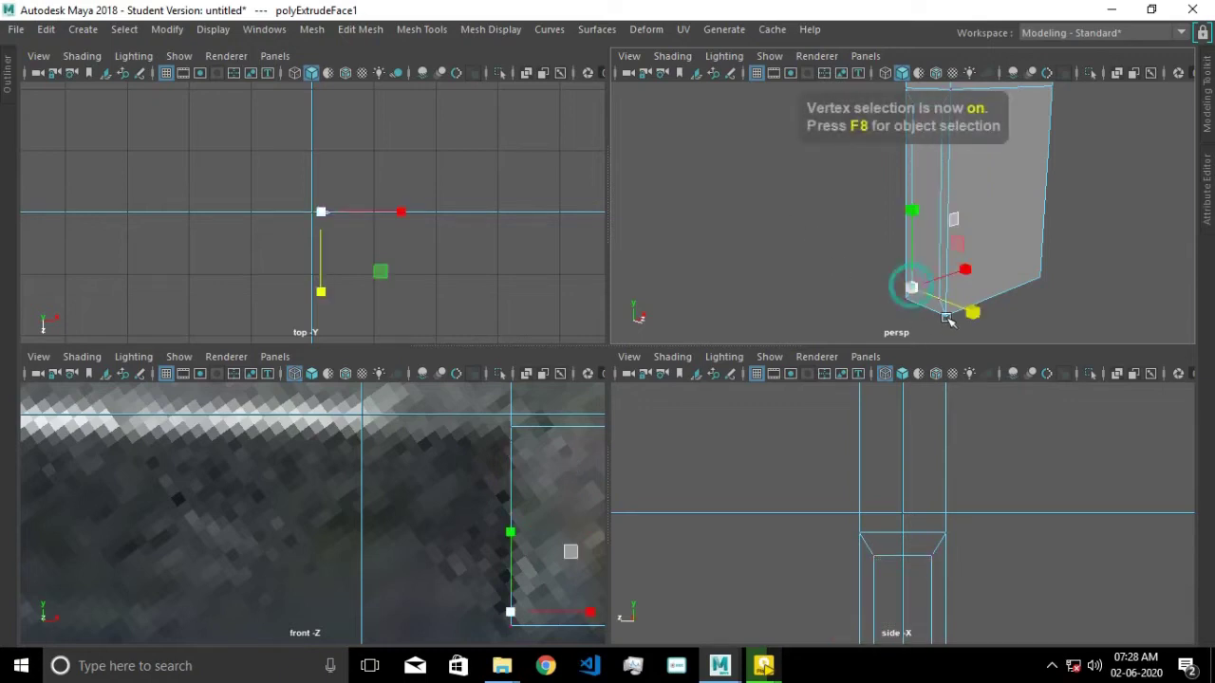
{"action": "left_click", "coordinate": [947, 296]}
{"action": "scroll", "coordinate": [900, 284], "scroll_direction": "down", "scroll_amount": 3}
{"action": "key", "text": "space"}
Merge the selected vertices, undoing one incorrect merge.
{"action": "scroll", "coordinate": [775, 407], "scroll_direction": "up", "scroll_amount": 3}
{"action": "scroll", "coordinate": [651, 391], "scroll_direction": "up", "scroll_amount": 4}
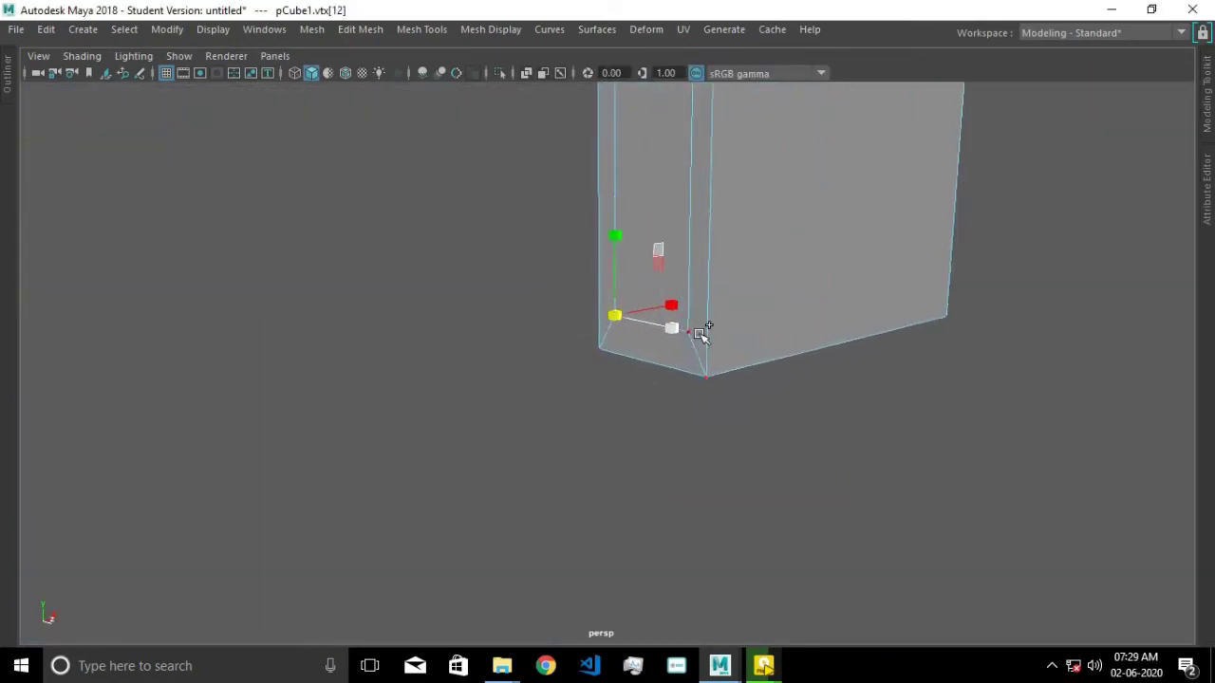
{"action": "scroll", "coordinate": [700, 334], "scroll_direction": "up", "scroll_amount": 2}
{"action": "right_click_drag", "start_coordinate": [466, 257], "coordinate": [535, 222], "text": "shift"}
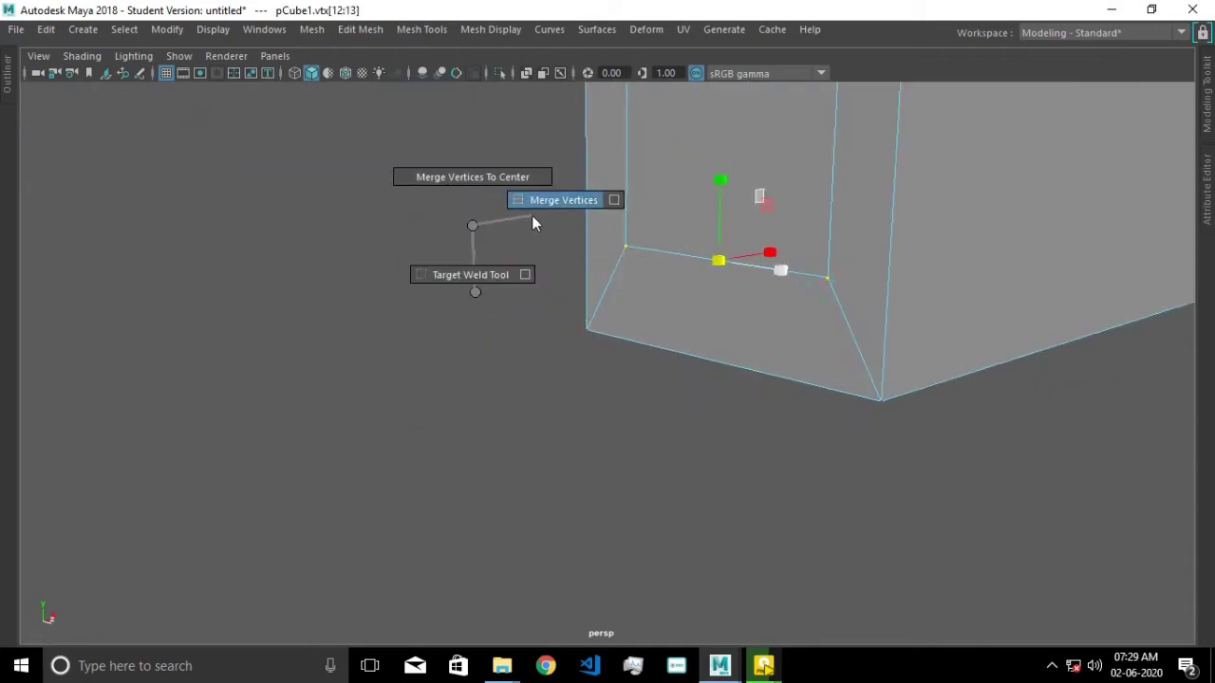
{"action": "scroll", "coordinate": [727, 206], "scroll_direction": "down", "scroll_amount": 3}
{"action": "scroll", "coordinate": [637, 293], "scroll_direction": "up", "scroll_amount": 5}
{"action": "scroll", "coordinate": [665, 313], "scroll_direction": "down", "scroll_amount": 3}
{"action": "scroll", "coordinate": [681, 284], "scroll_direction": "up", "scroll_amount": 1}
{"action": "left_click", "coordinate": [712, 205], "text": "shift"}
{"action": "key", "text": "g"}
{"action": "key", "text": "ctrl+z"}
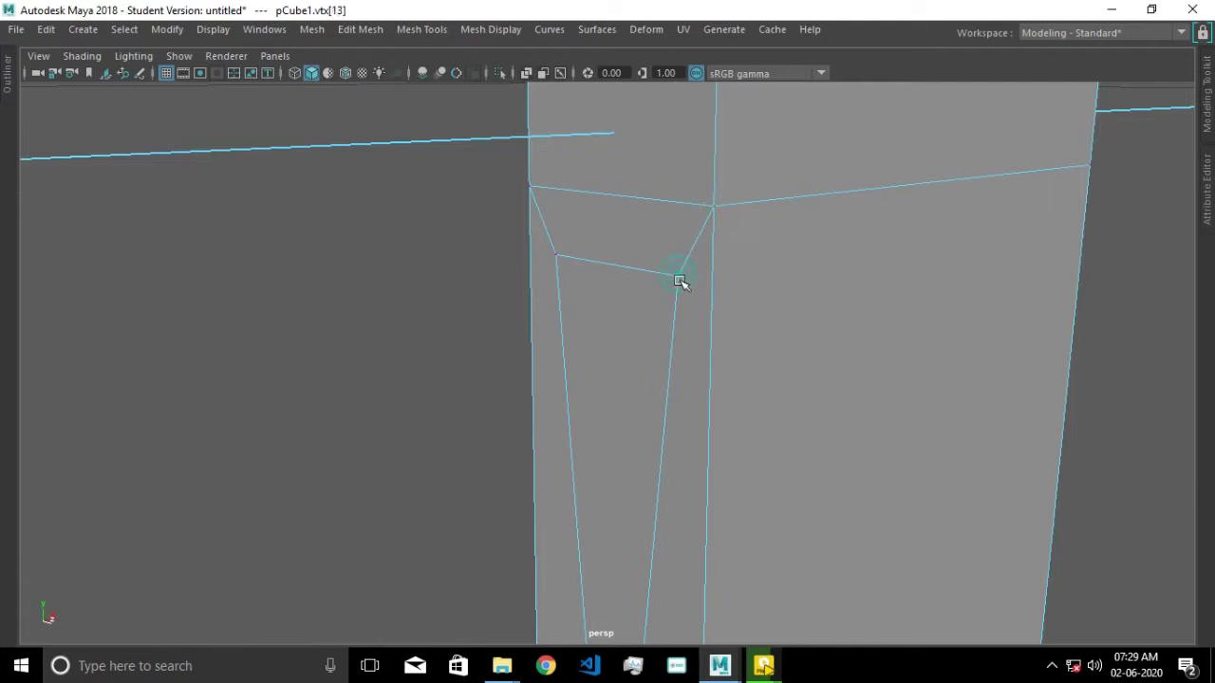
Snap the two loose vertices up onto the top-edge corners and merge them.
{"action": "left_click_drag", "start_coordinate": [690, 165], "coordinate": [691, 104]}
{"action": "left_click_drag", "start_coordinate": [740, 211], "coordinate": [774, 220]}
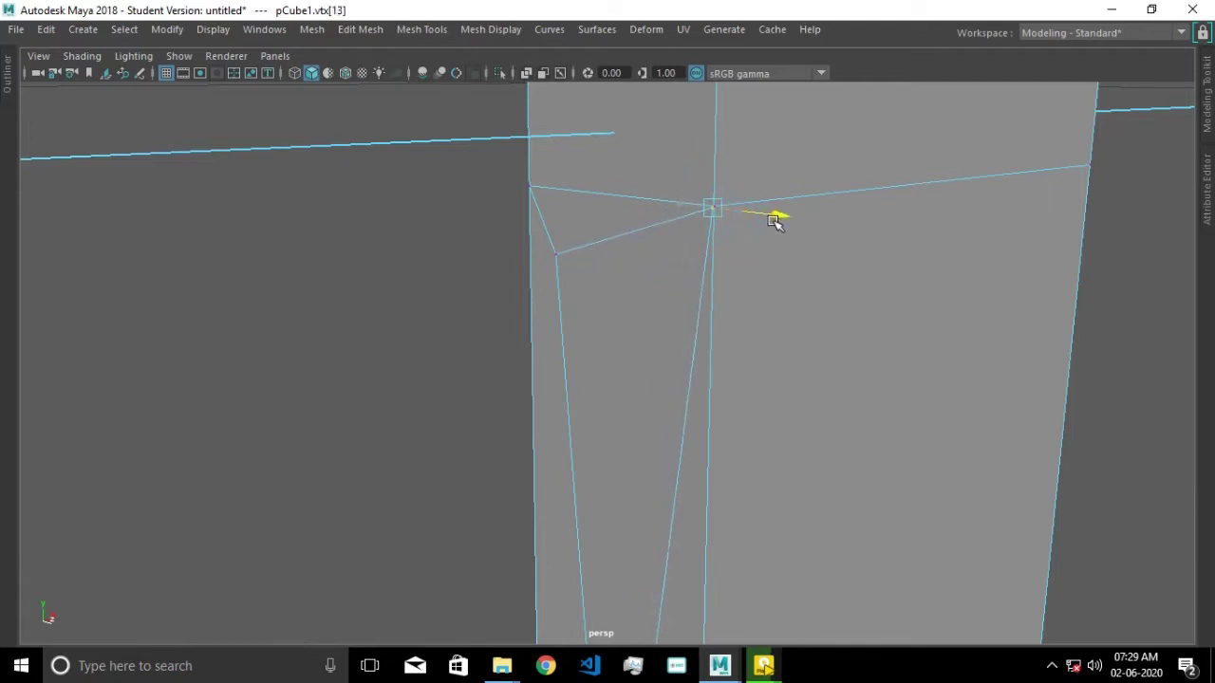
{"action": "key", "text": "g"}
{"action": "left_click", "coordinate": [557, 254]}
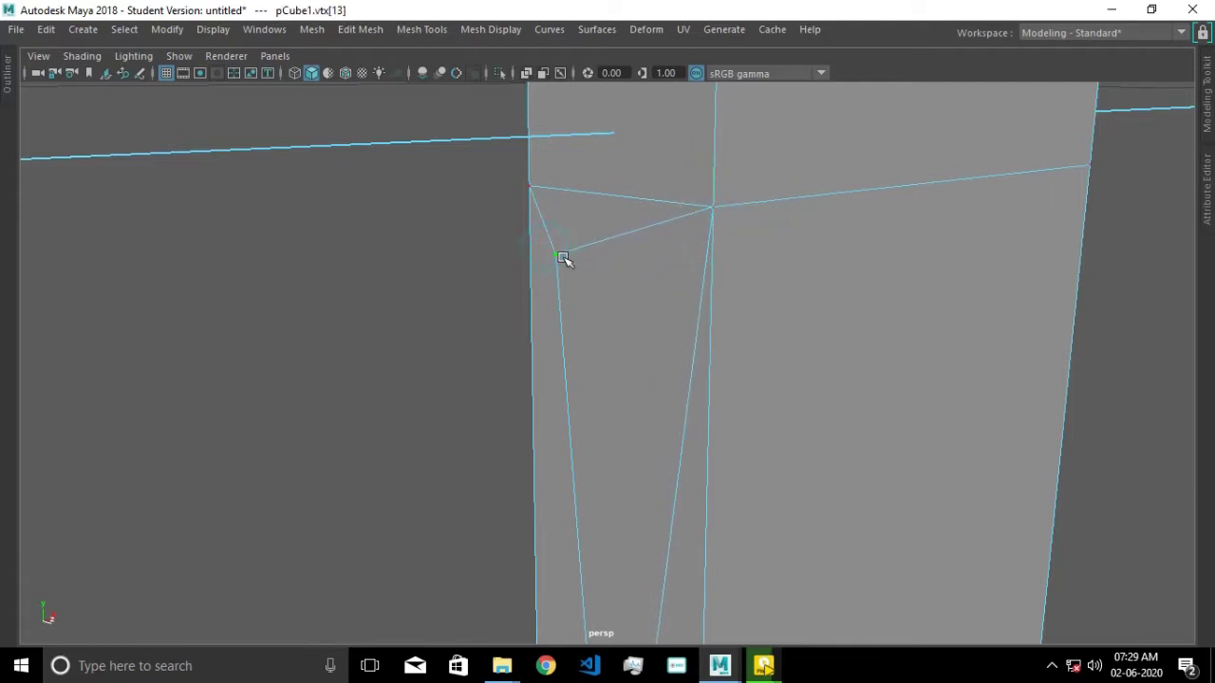
{"action": "left_click_drag", "start_coordinate": [555, 171], "coordinate": [555, 106]}
{"action": "left_click_drag", "start_coordinate": [612, 190], "coordinate": [588, 200]}
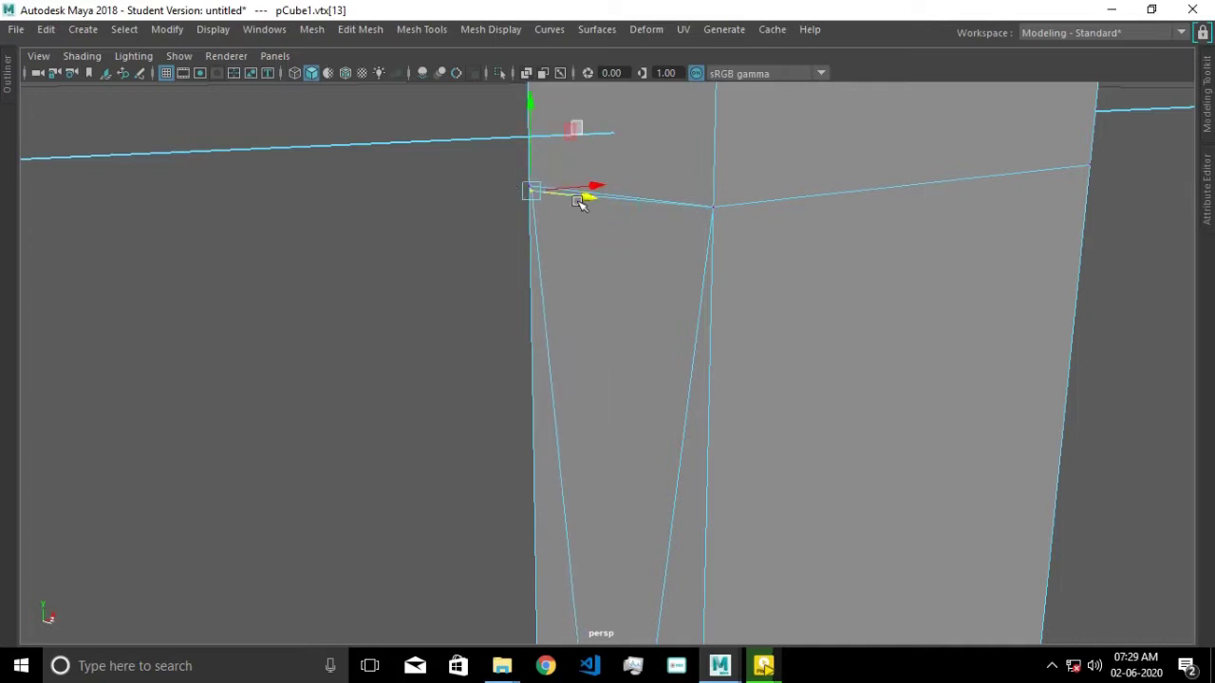
{"action": "key", "text": "g"}
Check the merged corner, then select the two thin sliver faces.
{"action": "left_click_drag", "start_coordinate": [380, 249], "coordinate": [542, 338], "text": "alt"}
{"action": "left_click_drag", "start_coordinate": [577, 293], "coordinate": [727, 396], "text": "alt"}
{"action": "scroll", "coordinate": [662, 386], "scroll_direction": "up", "scroll_amount": 3}
{"action": "key", "text": "F11"}
{"action": "left_click", "coordinate": [618, 272]}
{"action": "left_click", "coordinate": [631, 151]}
{"action": "key", "text": "space"}
{"action": "key", "text": "space"}
{"action": "scroll", "coordinate": [534, 491], "scroll_direction": "down", "scroll_amount": 5}
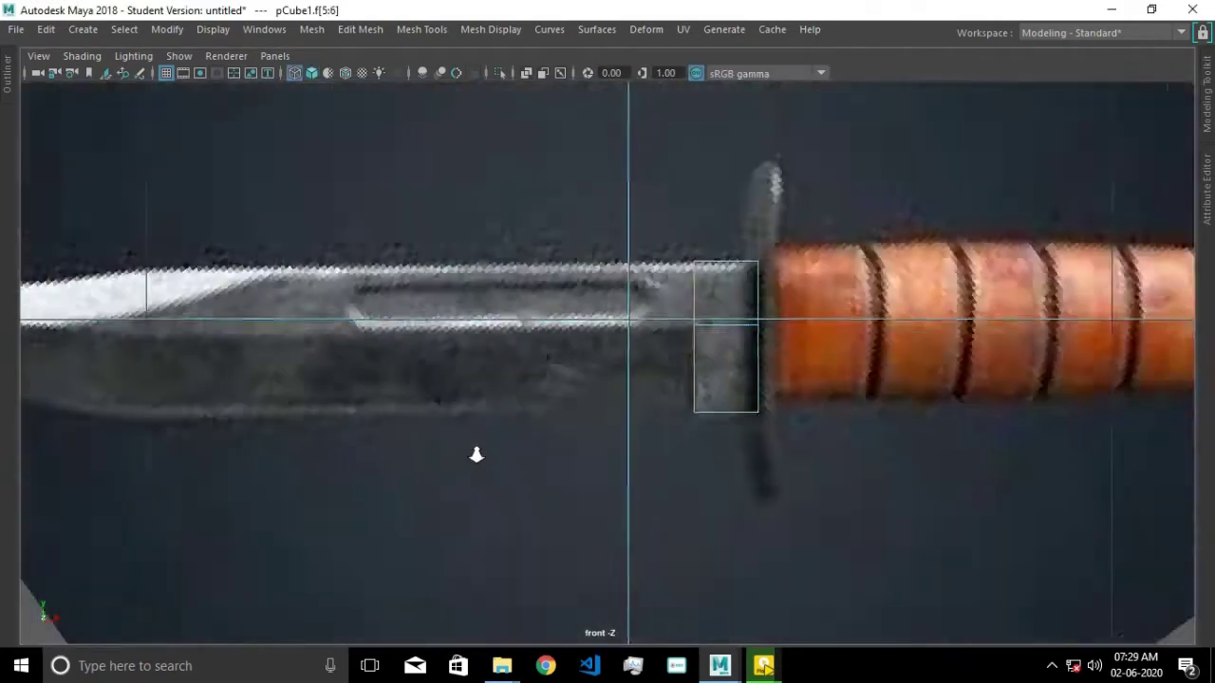
Extrude the end faces repeatedly, stepping each section left toward the blade tip.
{"action": "key", "text": "ctrl+e"}
{"action": "mouse_move", "coordinate": [651, 344]}
{"action": "left_mouse_down"}
{"action": "mouse_move", "coordinate": [579, 334]}
{"action": "mouse_move", "coordinate": [596, 349]}
{"action": "left_mouse_up"}
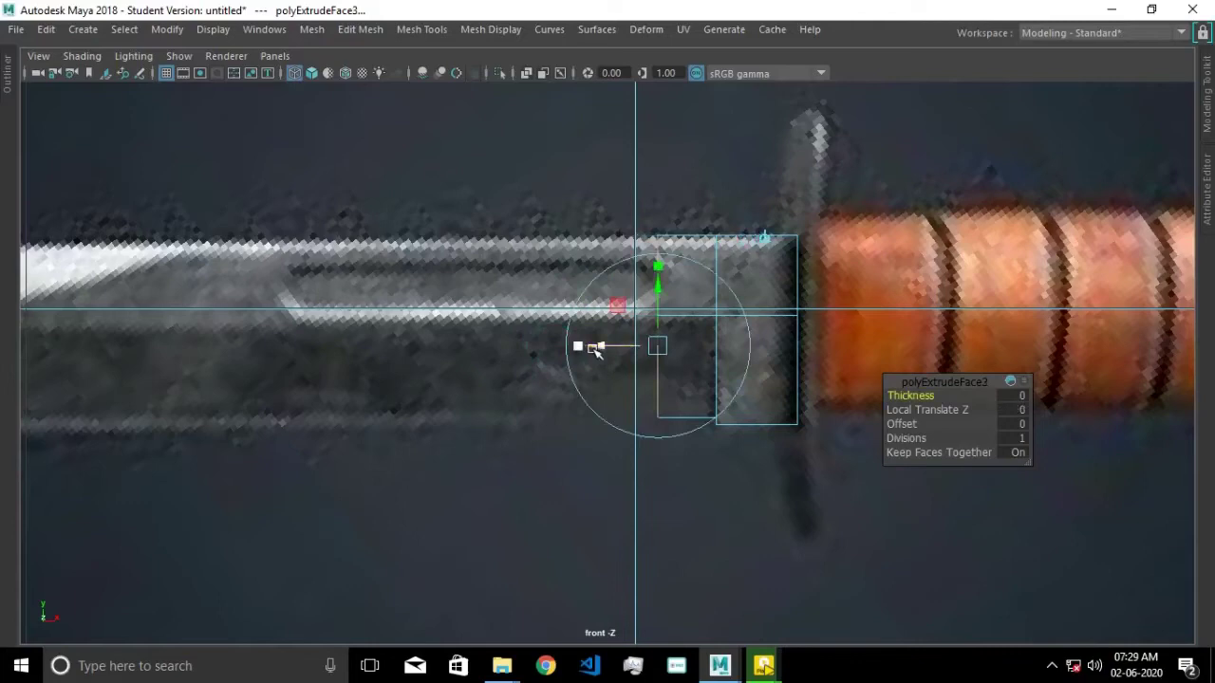
{"action": "scroll", "coordinate": [607, 355], "scroll_direction": "down", "scroll_amount": 3}
{"action": "left_click_drag", "start_coordinate": [383, 360], "coordinate": [366, 357]}
{"action": "middle_click_drag", "start_coordinate": [380, 356], "coordinate": [522, 395], "text": "alt"}
{"action": "key", "text": "ctrl+e"}
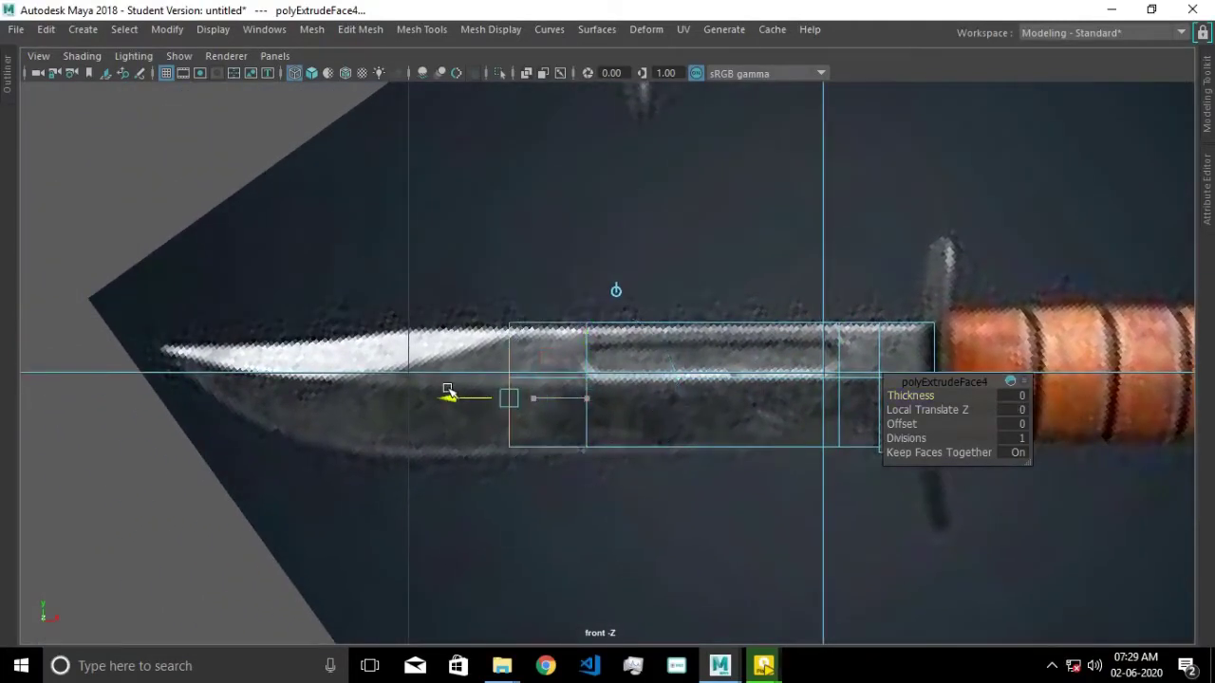
{"action": "left_click_drag", "start_coordinate": [450, 391], "coordinate": [604, 462]}
{"action": "middle_click_drag", "start_coordinate": [532, 444], "coordinate": [613, 469], "text": "alt"}
{"action": "mouse_move", "coordinate": [543, 424]}
{"action": "left_mouse_down"}
{"action": "mouse_move", "coordinate": [447, 426]}
{"action": "mouse_move", "coordinate": [474, 434]}
{"action": "mouse_move", "coordinate": [205, 422]}
{"action": "left_mouse_up"}
{"action": "key", "text": "ctrl+e"}
{"action": "key", "text": "ctrl+e"}
{"action": "key", "text": "ctrl+e"}
{"action": "key", "text": "ctrl+e"}
{"action": "key", "text": "ctrl+e"}
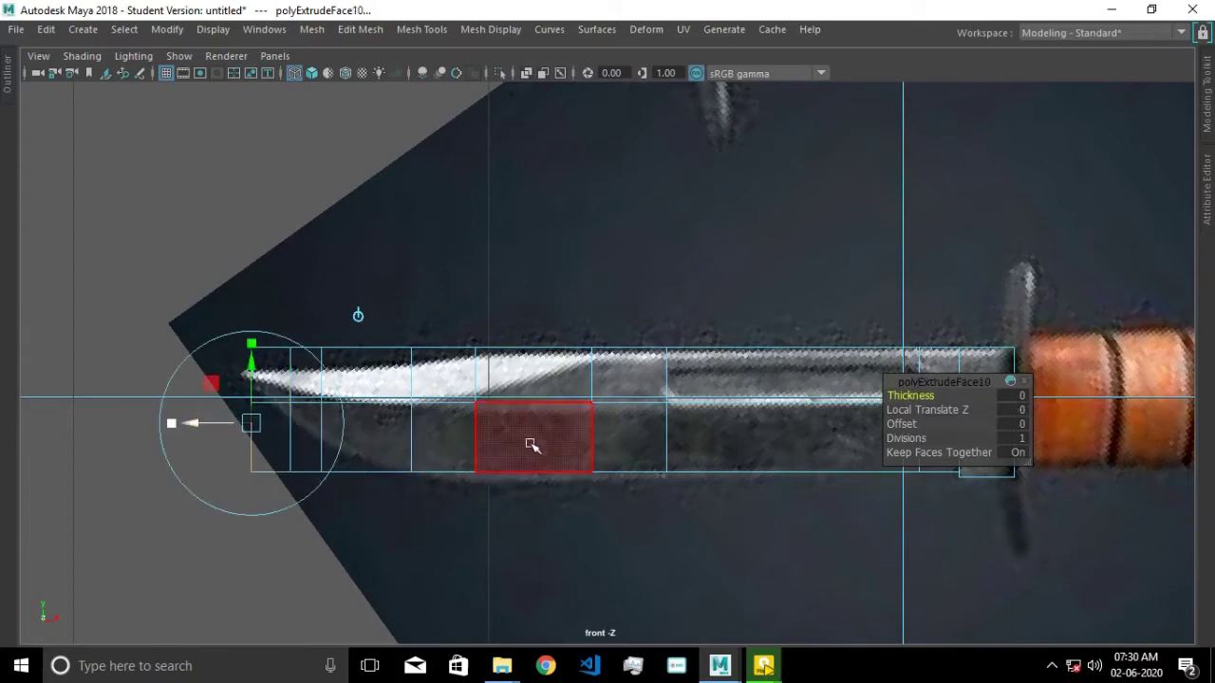
Switch to vertex mode and select the top vertices near the blade tip.
{"action": "key", "text": "F9"}
{"action": "middle_click_drag", "start_coordinate": [463, 438], "coordinate": [808, 412], "text": "alt"}
{"action": "scroll", "coordinate": [422, 273], "scroll_direction": "up", "scroll_amount": 2}
{"action": "left_click_drag", "start_coordinate": [421, 274], "coordinate": [1052, 358]}
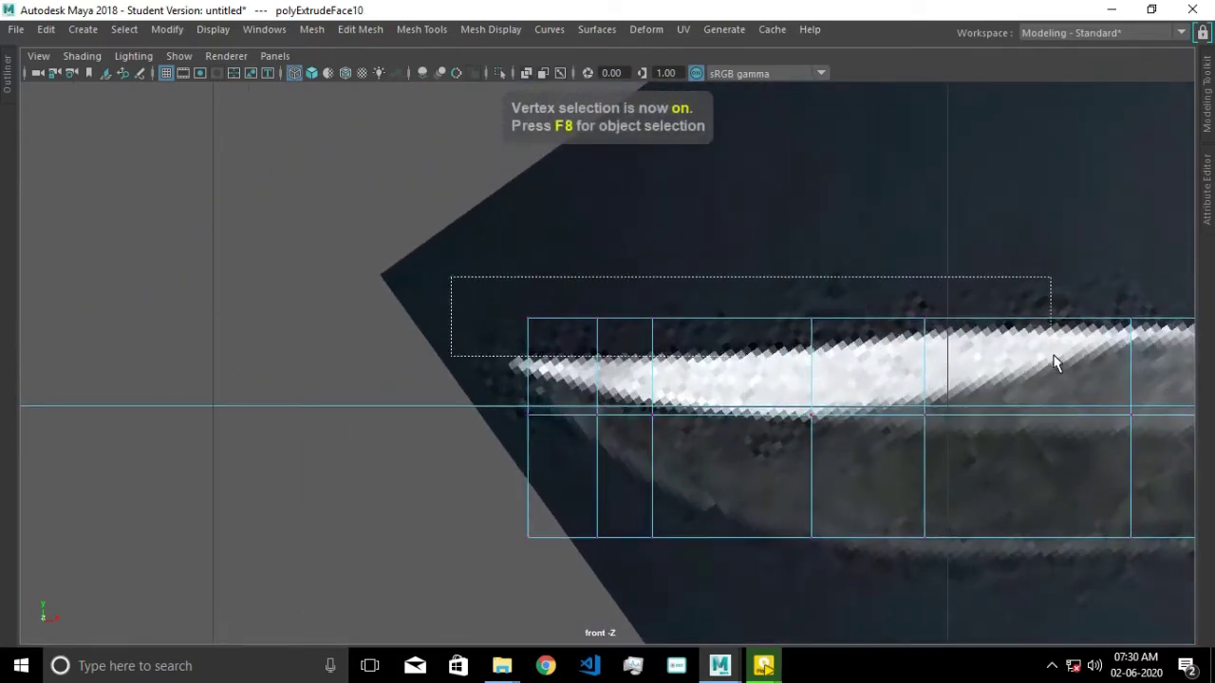
Lower the top vertices onto the spine and pull the tip corners onto the outline.
{"action": "left_click_drag", "start_coordinate": [737, 230], "coordinate": [739, 246]}
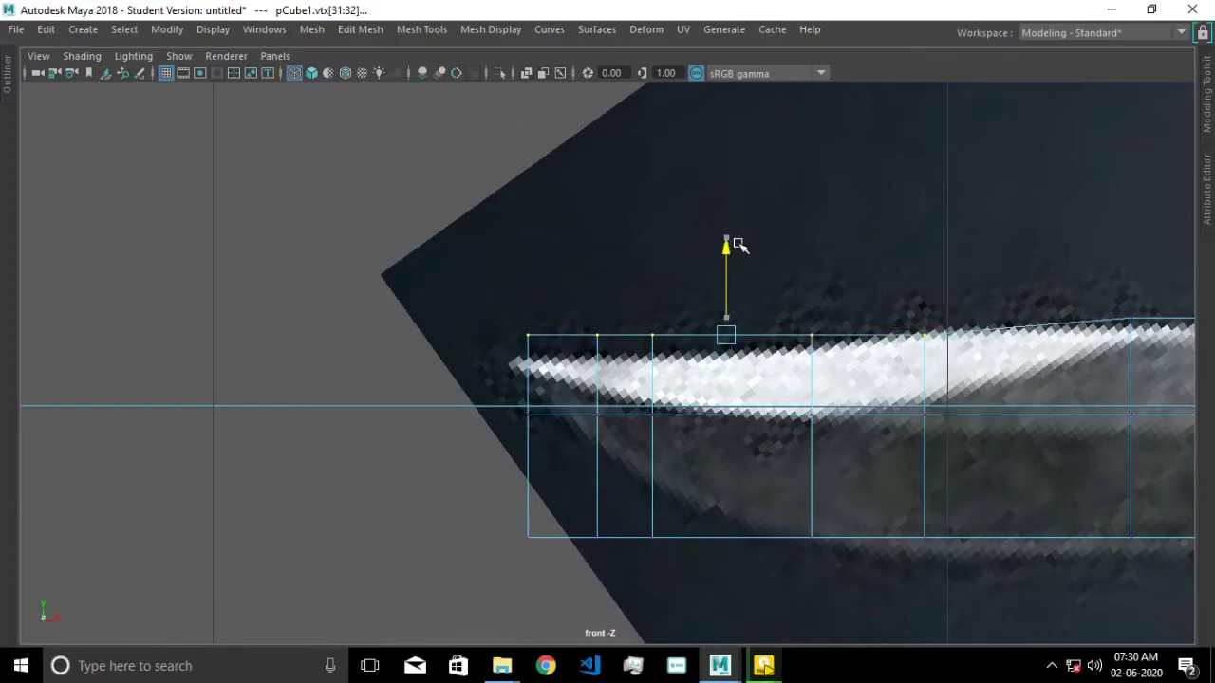
{"action": "left_click", "coordinate": [523, 330]}
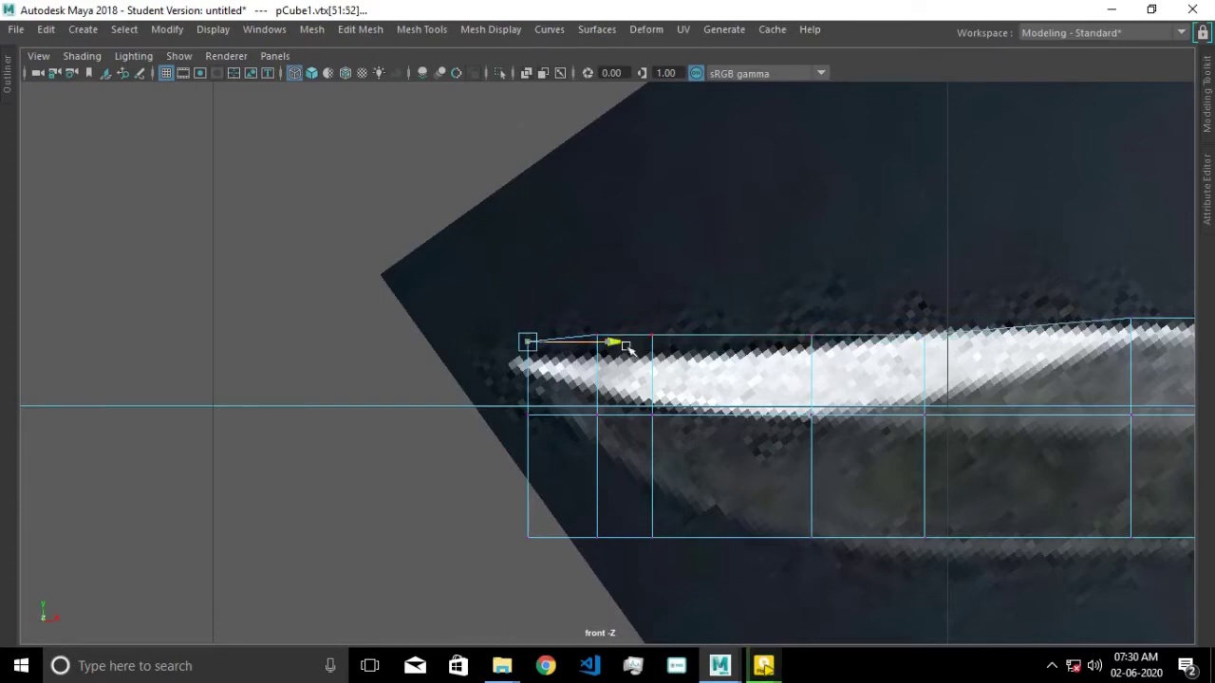
{"action": "left_click_drag", "start_coordinate": [549, 255], "coordinate": [515, 272]}
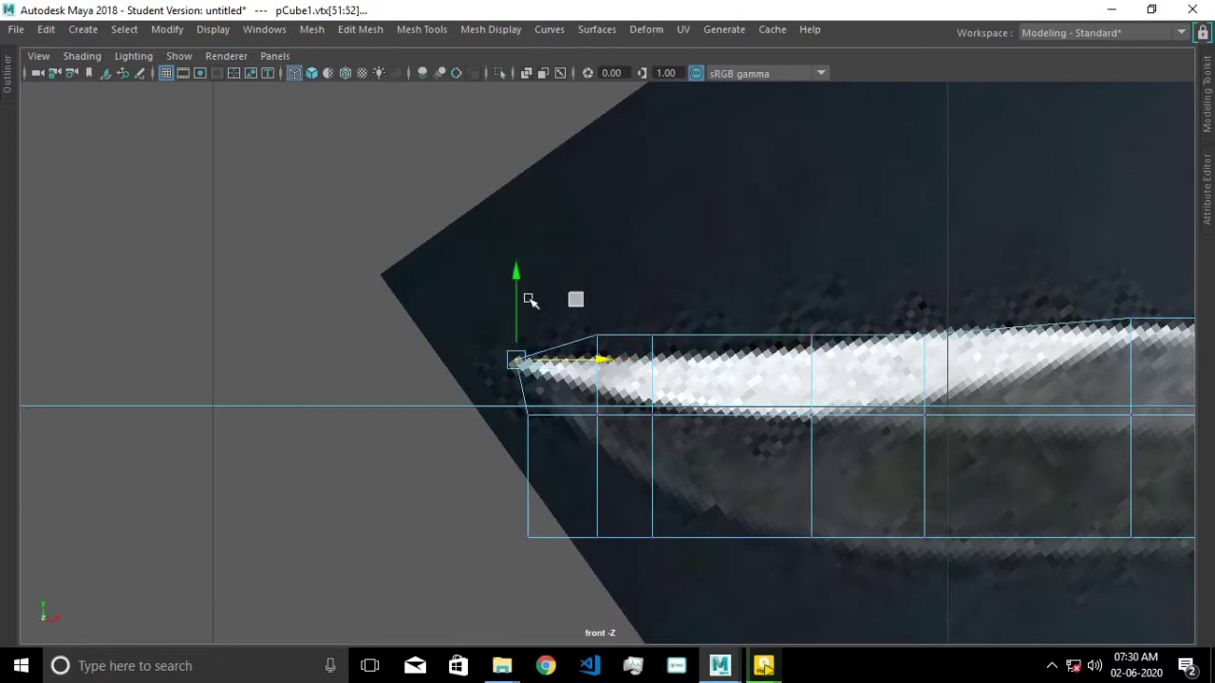
{"action": "left_click", "coordinate": [530, 416]}
{"action": "left_click_drag", "start_coordinate": [531, 418], "coordinate": [542, 412]}
{"action": "left_click", "coordinate": [533, 539]}
{"action": "left_click_drag", "start_coordinate": [533, 536], "coordinate": [581, 457]}
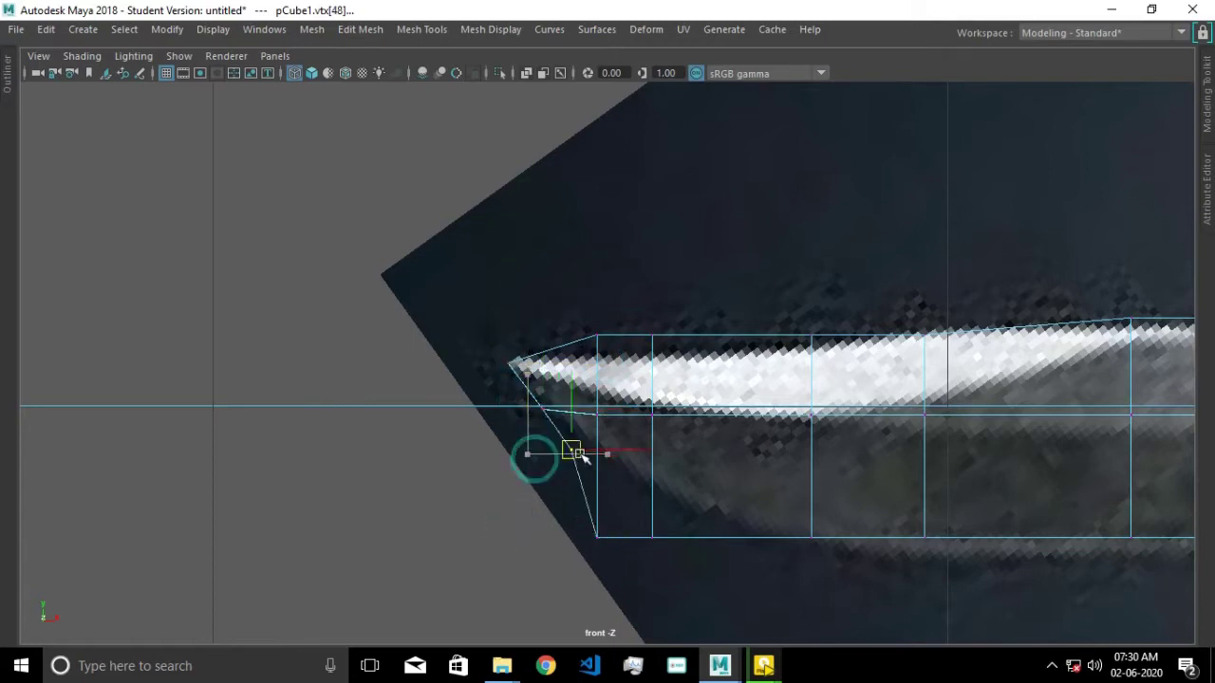
Sharpen the point and raise the lower vertices onto the blade's curve.
{"action": "mouse_move", "coordinate": [612, 345]}
{"action": "left_mouse_down"}
{"action": "mouse_move", "coordinate": [592, 244]}
{"action": "mouse_move", "coordinate": [595, 266]}
{"action": "left_mouse_up"}
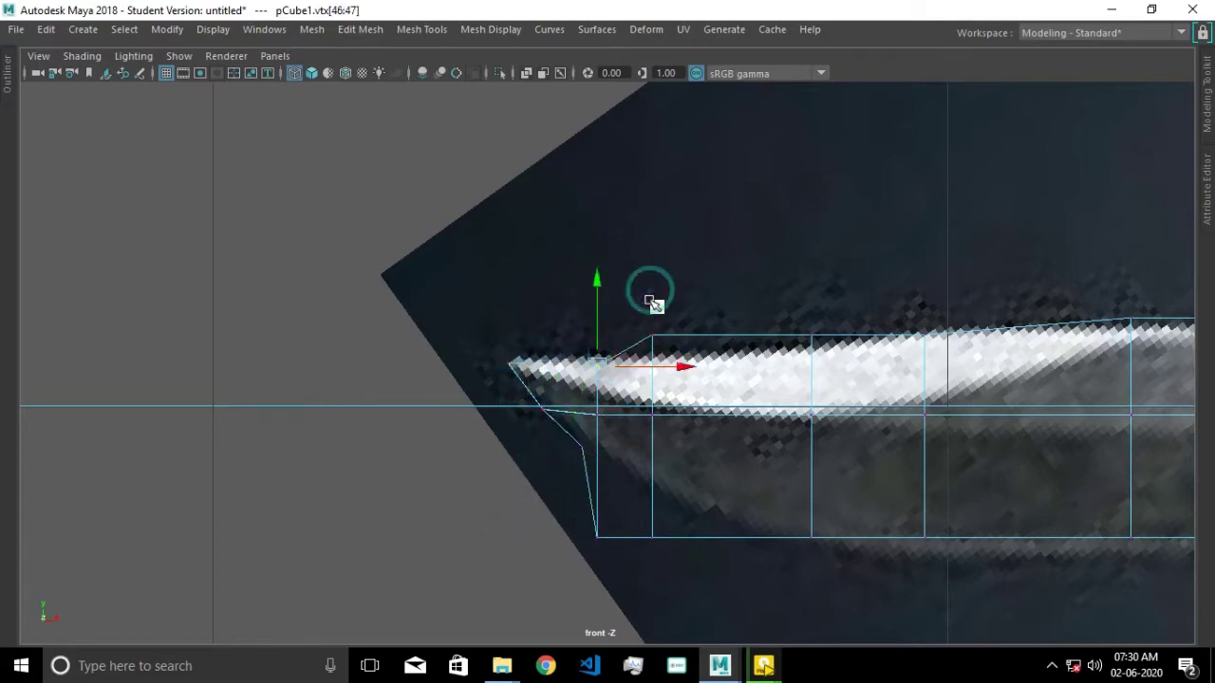
{"action": "left_click_drag", "start_coordinate": [684, 352], "coordinate": [655, 257]}
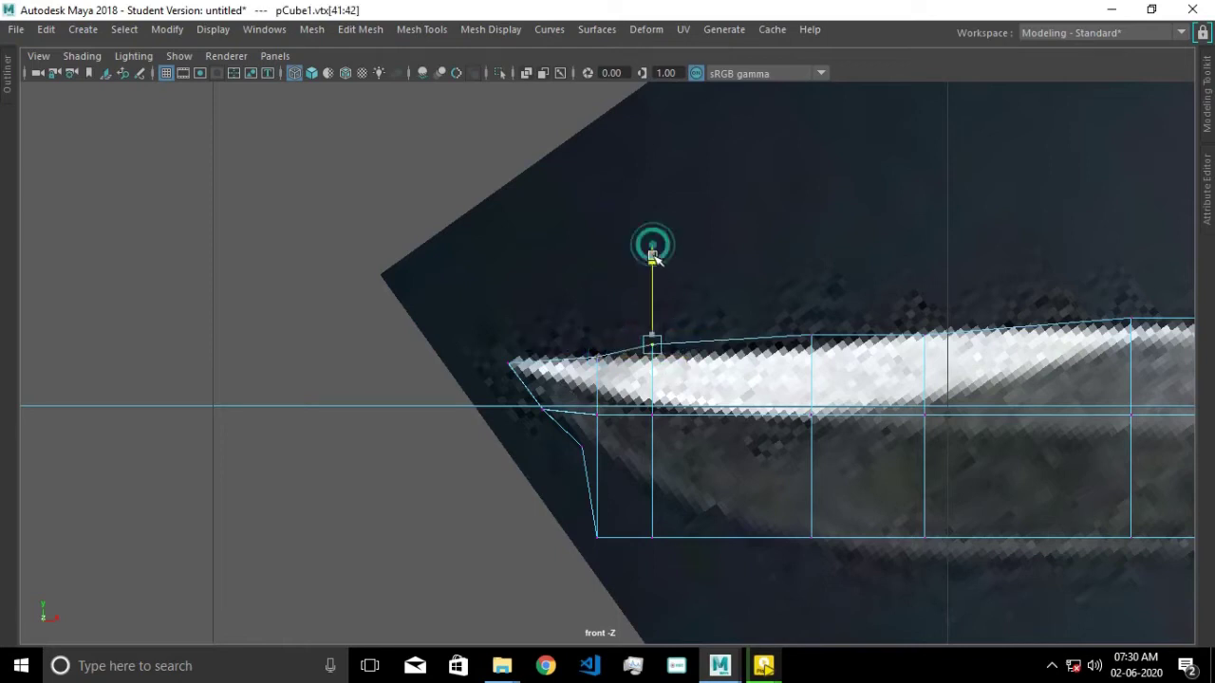
{"action": "scroll", "coordinate": [627, 323], "scroll_direction": "up", "scroll_amount": 3}
{"action": "scroll", "coordinate": [602, 385], "scroll_direction": "up", "scroll_amount": 2}
{"action": "left_click_drag", "start_coordinate": [509, 310], "coordinate": [559, 349]}
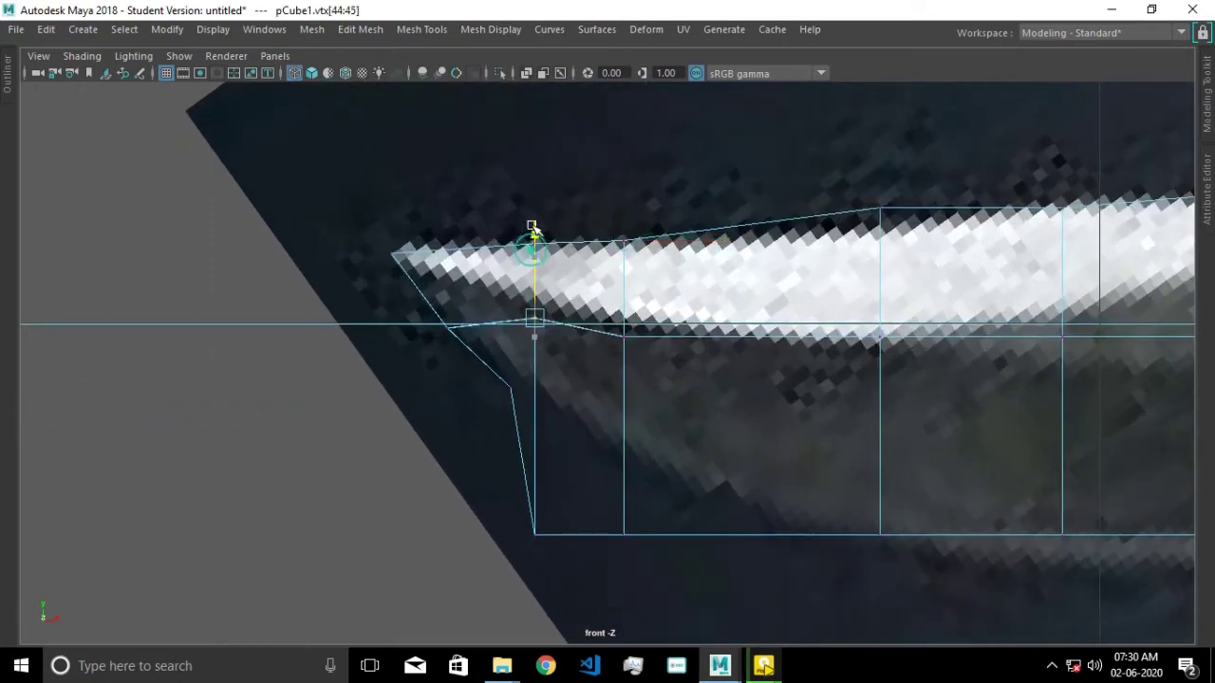
{"action": "left_click_drag", "start_coordinate": [448, 327], "coordinate": [405, 269]}
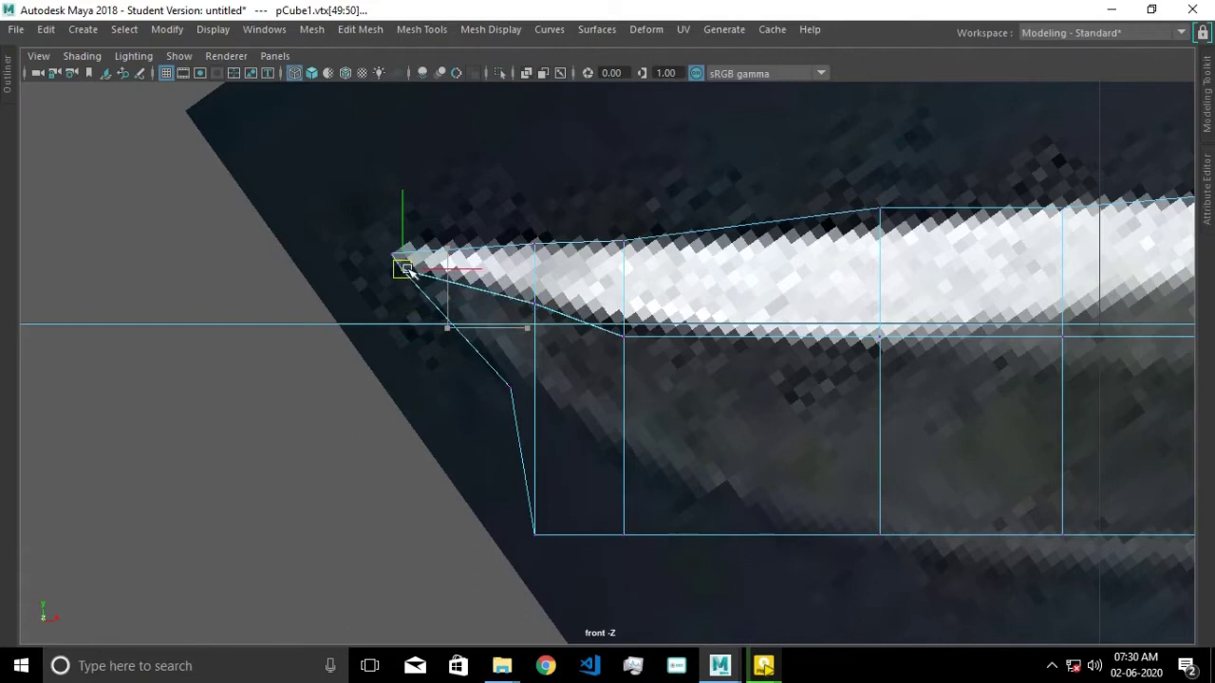
{"action": "left_click_drag", "start_coordinate": [605, 325], "coordinate": [655, 374]}
{"action": "left_click_drag", "start_coordinate": [504, 370], "coordinate": [468, 326]}
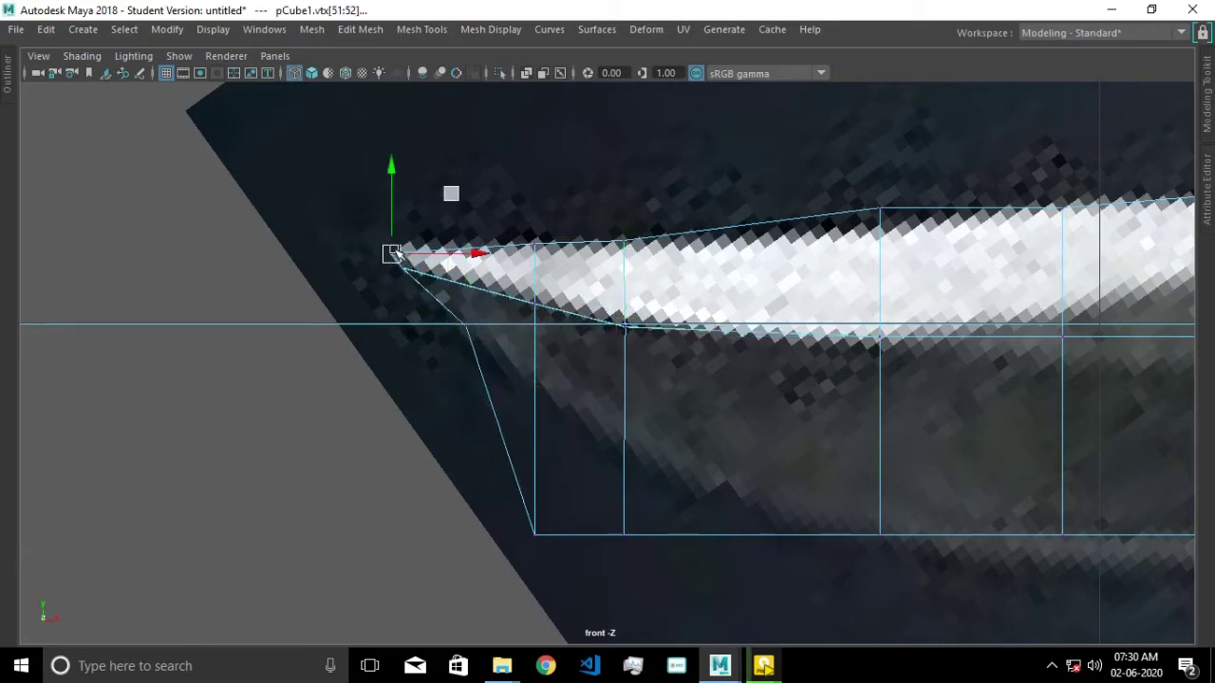
{"action": "left_click_drag", "start_coordinate": [539, 429], "coordinate": [544, 319]}
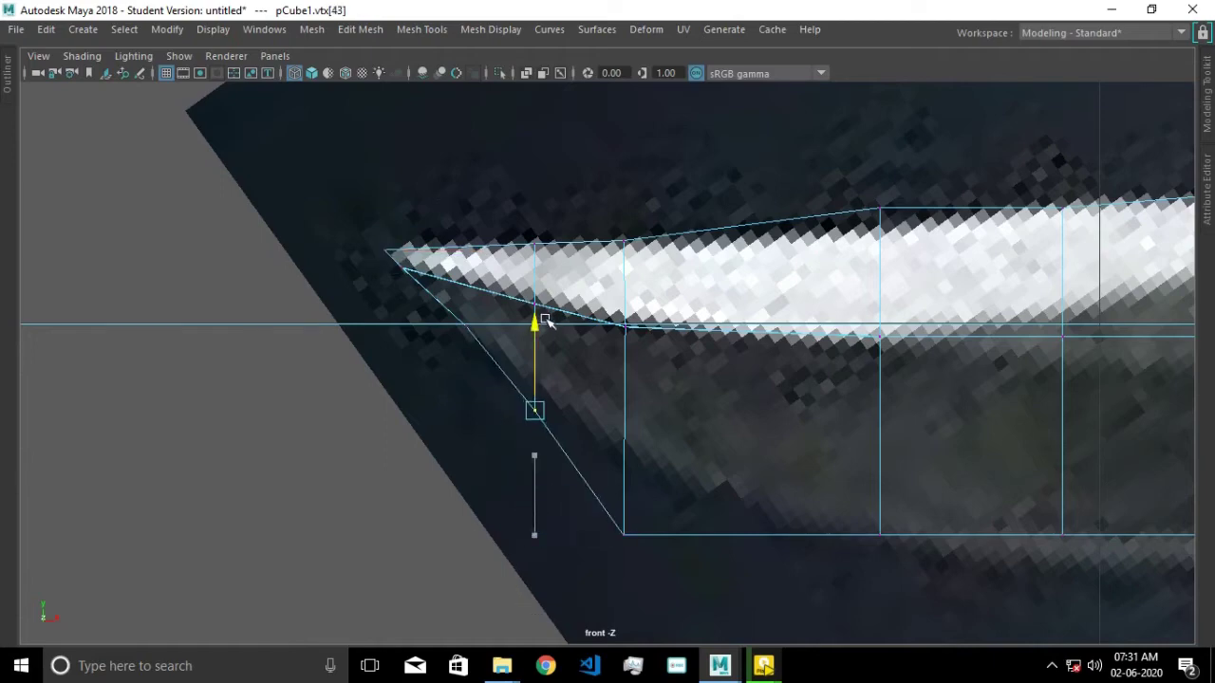
{"action": "left_click_drag", "start_coordinate": [626, 448], "coordinate": [648, 355]}
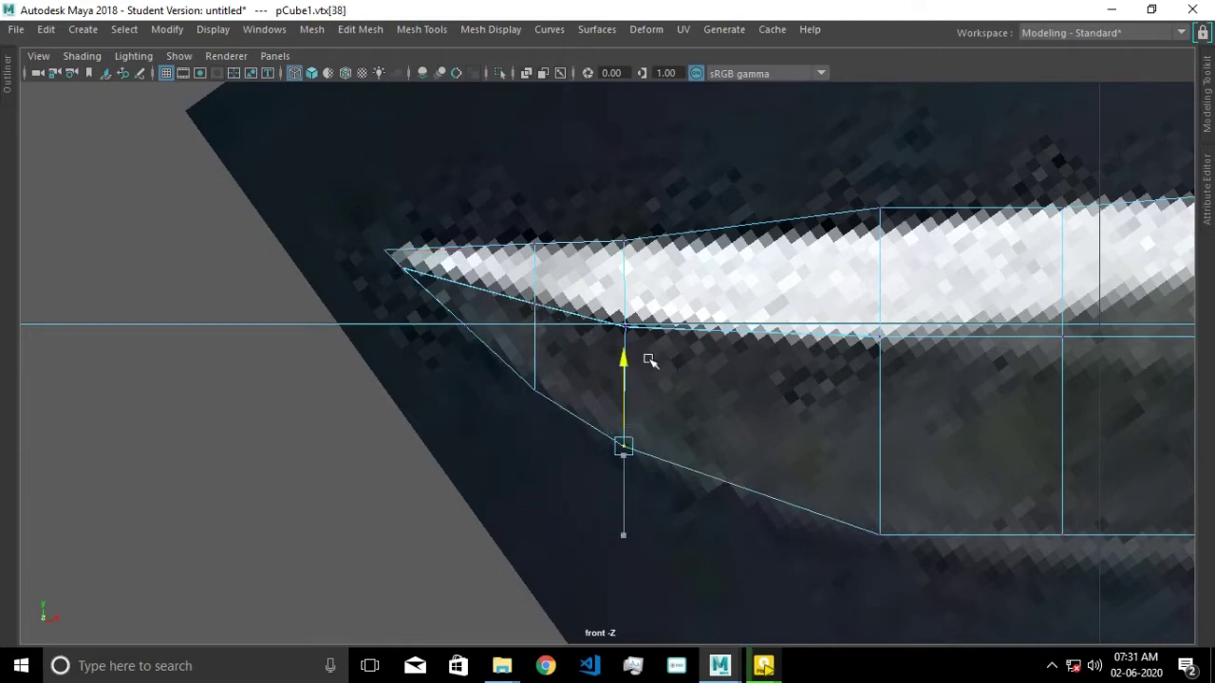
Adjust the spine pair and lower the middle-edge vertex further along the blade.
{"action": "middle_click_drag", "start_coordinate": [648, 355], "coordinate": [618, 364], "text": "alt"}
{"action": "left_click_drag", "start_coordinate": [802, 180], "coordinate": [859, 228]}
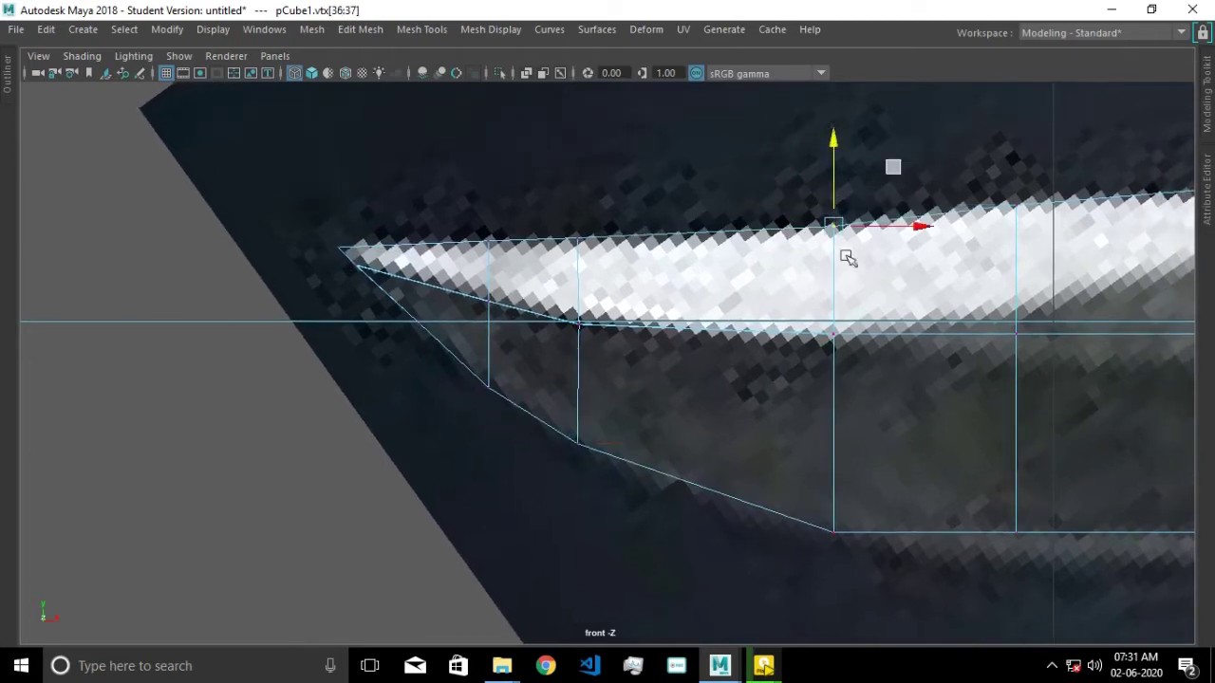
{"action": "middle_click_drag", "start_coordinate": [846, 257], "coordinate": [743, 198], "text": "alt"}
{"action": "left_click_drag", "start_coordinate": [705, 455], "coordinate": [750, 503]}
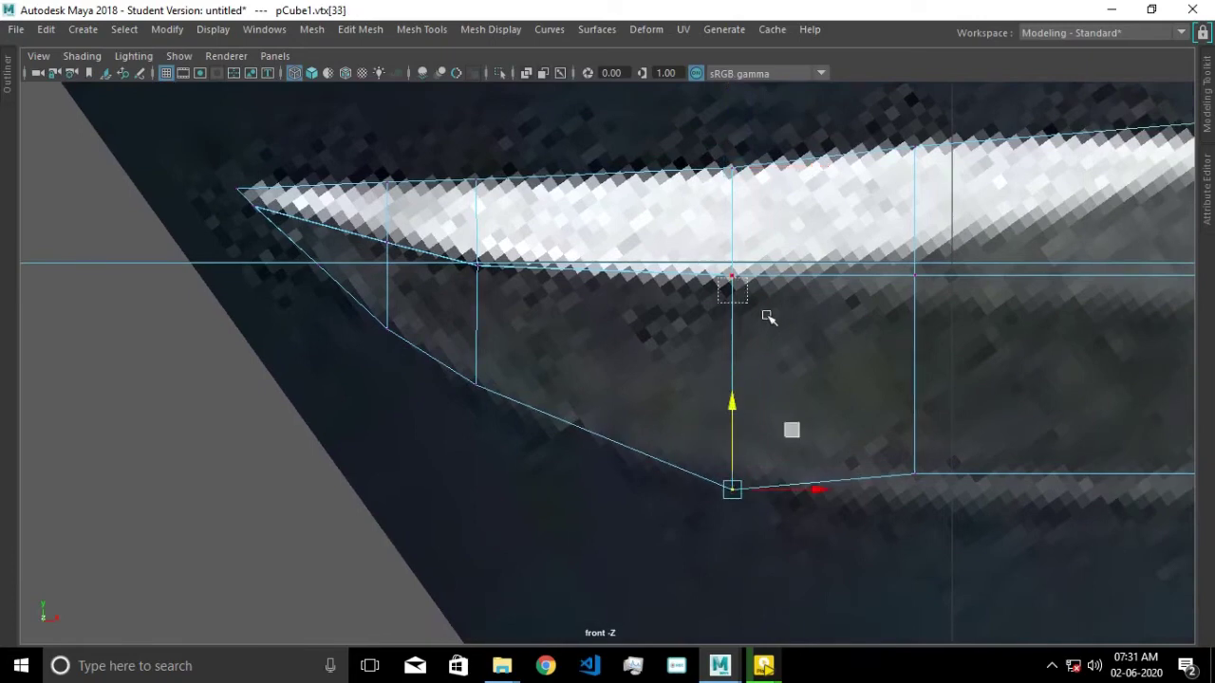
{"action": "left_click_drag", "start_coordinate": [714, 271], "coordinate": [749, 294]}
{"action": "left_click_drag", "start_coordinate": [923, 225], "coordinate": [923, 254]}
Lower the bottom vertices further along onto the reference belly line.
{"action": "middle_click_drag", "start_coordinate": [923, 254], "coordinate": [741, 346], "text": "alt"}
{"action": "middle_click_drag", "start_coordinate": [982, 210], "coordinate": [989, 104], "text": "alt"}
{"action": "left_click_drag", "start_coordinate": [692, 434], "coordinate": [750, 480]}
{"action": "left_click_drag", "start_coordinate": [723, 375], "coordinate": [726, 411]}
{"action": "middle_click_drag", "start_coordinate": [726, 411], "coordinate": [506, 365], "text": "alt"}
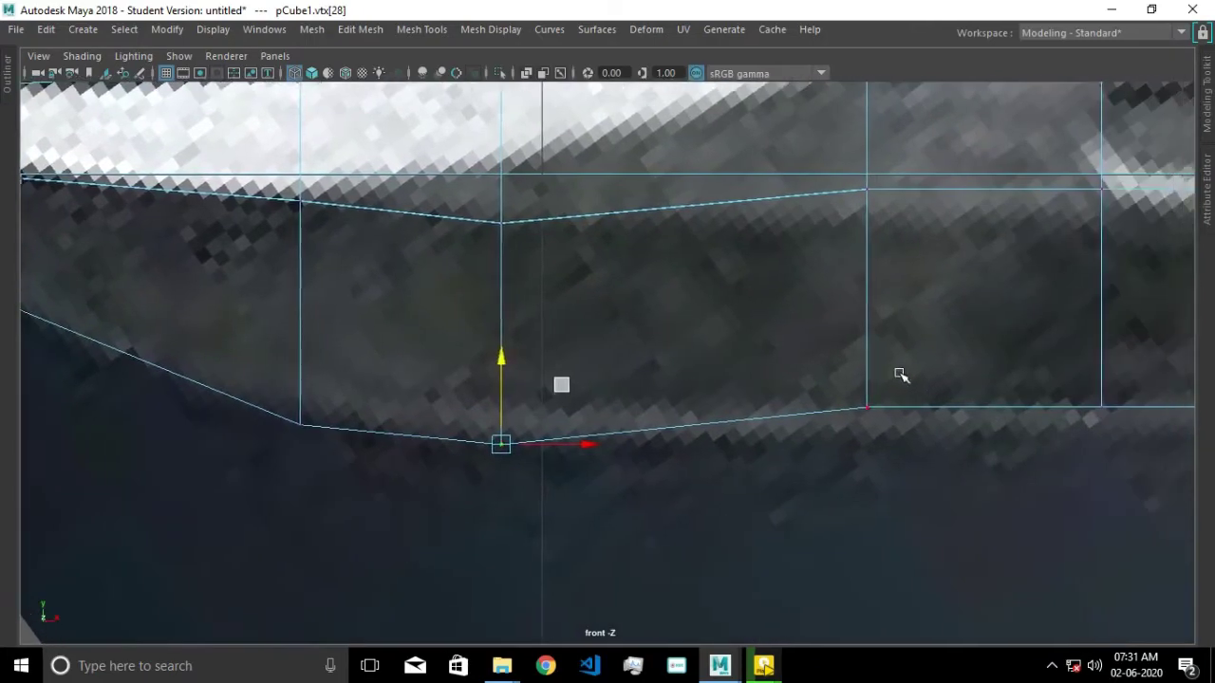
{"action": "left_click_drag", "start_coordinate": [1126, 486], "coordinate": [1126, 487]}
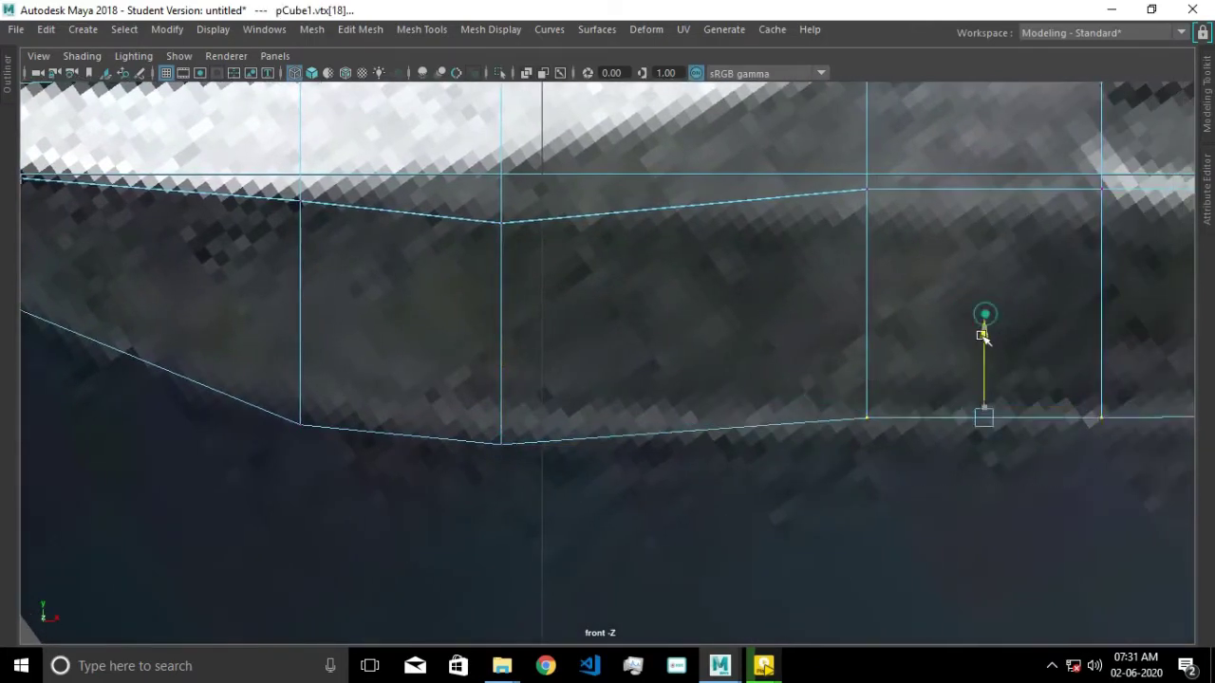
{"action": "scroll", "coordinate": [950, 418], "scroll_direction": "down", "scroll_amount": 5}
Nudge the middle-edge vertex pair down to follow the reference blade outline.
{"action": "scroll", "coordinate": [950, 465], "scroll_direction": "down", "scroll_amount": 5}
{"action": "scroll", "coordinate": [849, 474], "scroll_direction": "up", "scroll_amount": 3}
{"action": "scroll", "coordinate": [857, 563], "scroll_direction": "up", "scroll_amount": 2}
{"action": "scroll", "coordinate": [873, 502], "scroll_direction": "up", "scroll_amount": 2}
{"action": "middle_click_drag", "start_coordinate": [874, 502], "coordinate": [910, 506], "text": "alt"}
{"action": "scroll", "coordinate": [892, 498], "scroll_direction": "down", "scroll_amount": 4}
{"action": "scroll", "coordinate": [775, 547], "scroll_direction": "up", "scroll_amount": 2}
{"action": "scroll", "coordinate": [651, 472], "scroll_direction": "up", "scroll_amount": 2}
{"action": "scroll", "coordinate": [605, 467], "scroll_direction": "up", "scroll_amount": 2}
{"action": "left_click_drag", "start_coordinate": [664, 394], "coordinate": [781, 434]}
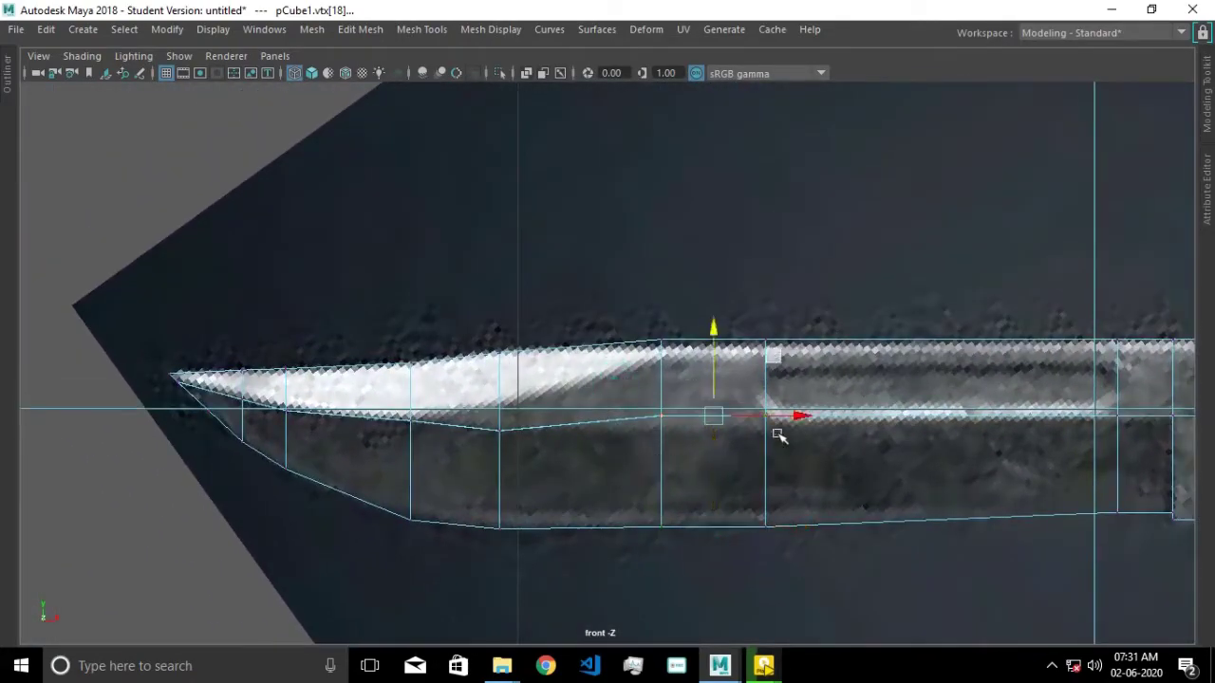
{"action": "left_click_drag", "start_coordinate": [711, 320], "coordinate": [711, 339]}
Raise the vertices near the guard slightly and move another middle-edge pair vertically.
{"action": "middle_click_drag", "start_coordinate": [975, 421], "coordinate": [759, 417], "text": "alt"}
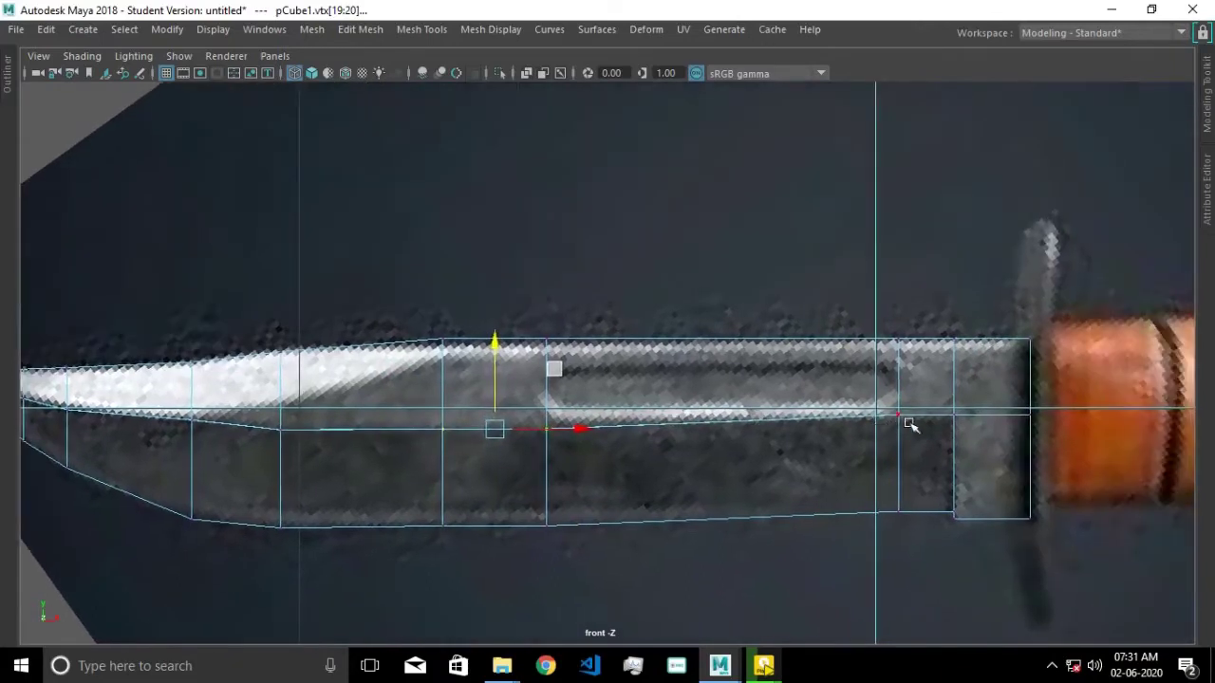
{"action": "left_click_drag", "start_coordinate": [963, 433], "coordinate": [963, 433]}
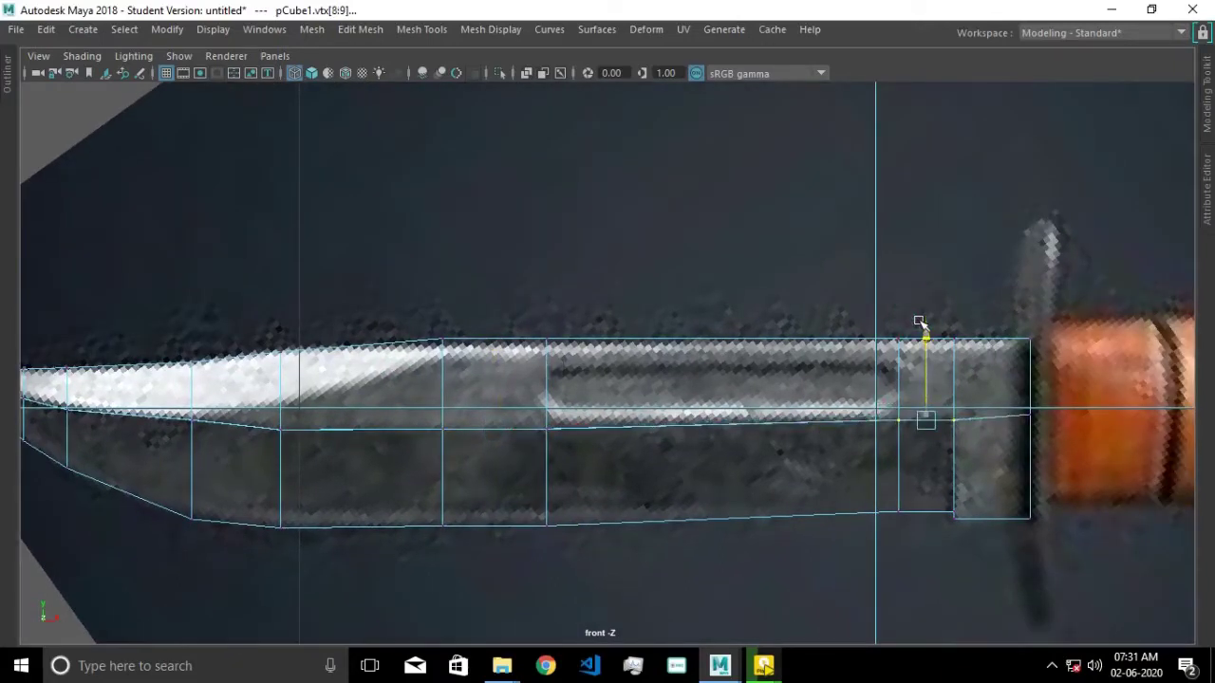
{"action": "left_click_drag", "start_coordinate": [545, 343], "coordinate": [543, 337]}
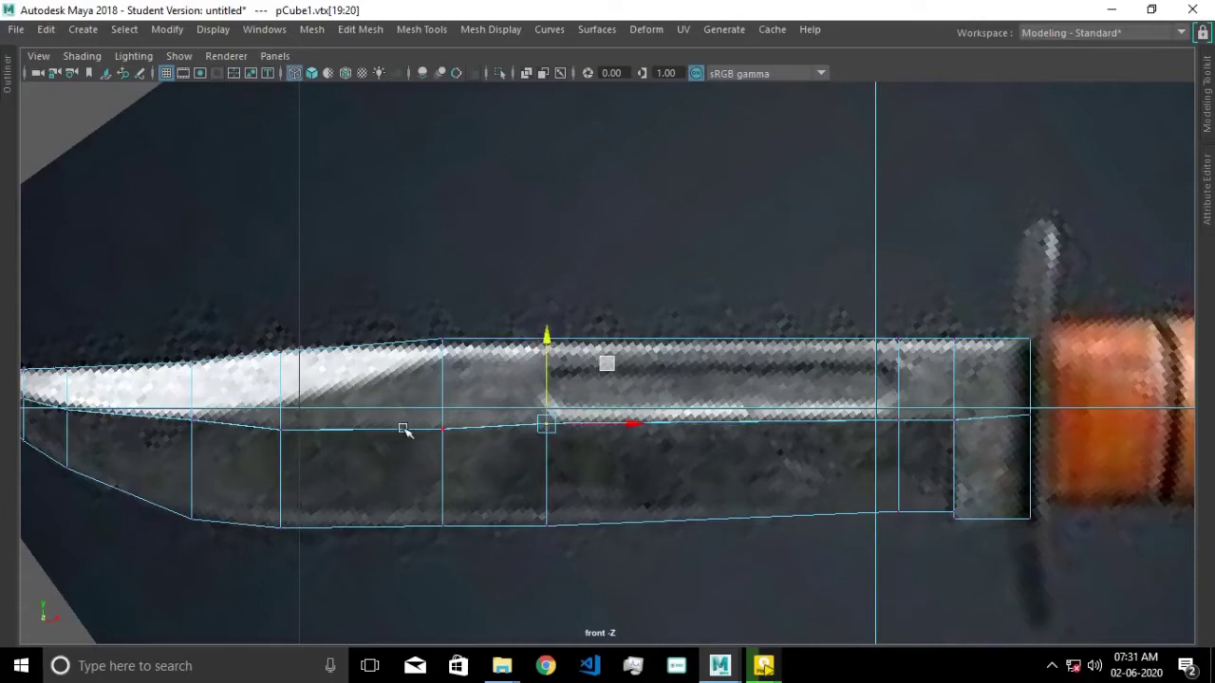
{"action": "middle_click_drag", "start_coordinate": [398, 430], "coordinate": [457, 488], "text": "alt"}
{"action": "left_click_drag", "start_coordinate": [332, 450], "coordinate": [334, 452]}
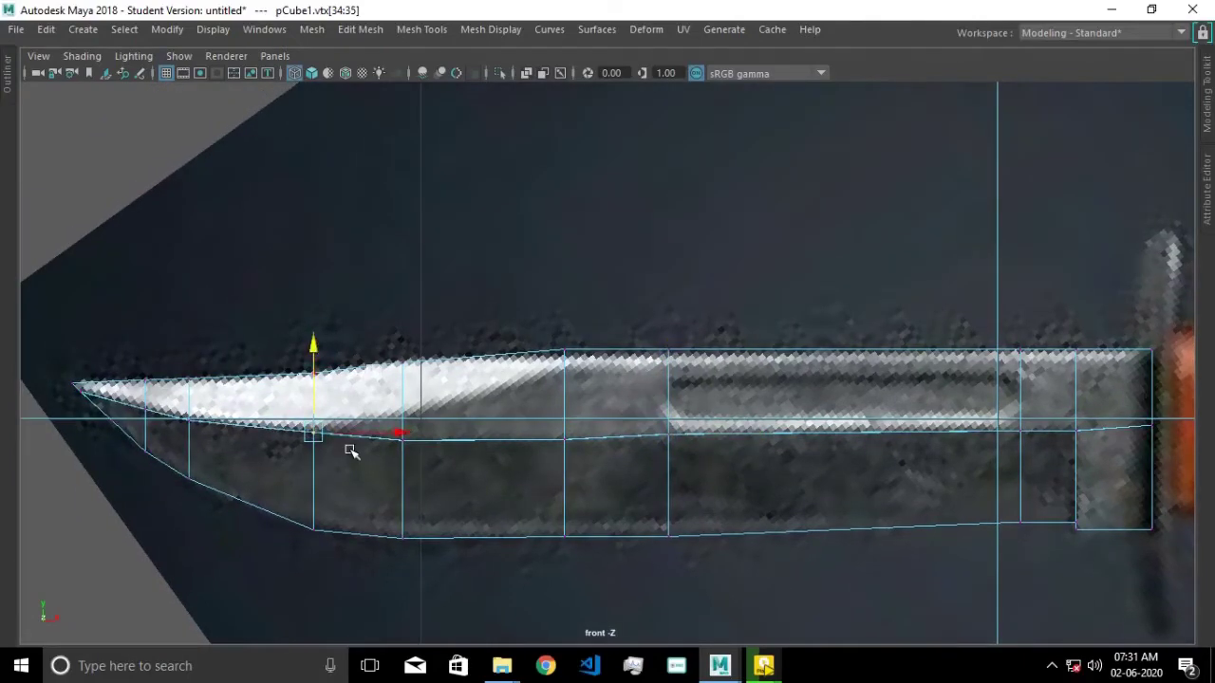
{"action": "middle_click_drag", "start_coordinate": [352, 455], "coordinate": [532, 475], "text": "alt"}
{"action": "scroll", "coordinate": [388, 418], "scroll_direction": "up", "scroll_amount": 1}
{"action": "left_click", "coordinate": [450, 340]}
Select the vertex pair near the tip and slide the tip vertex slightly left.
{"action": "left_click_drag", "start_coordinate": [402, 420], "coordinate": [403, 422]}
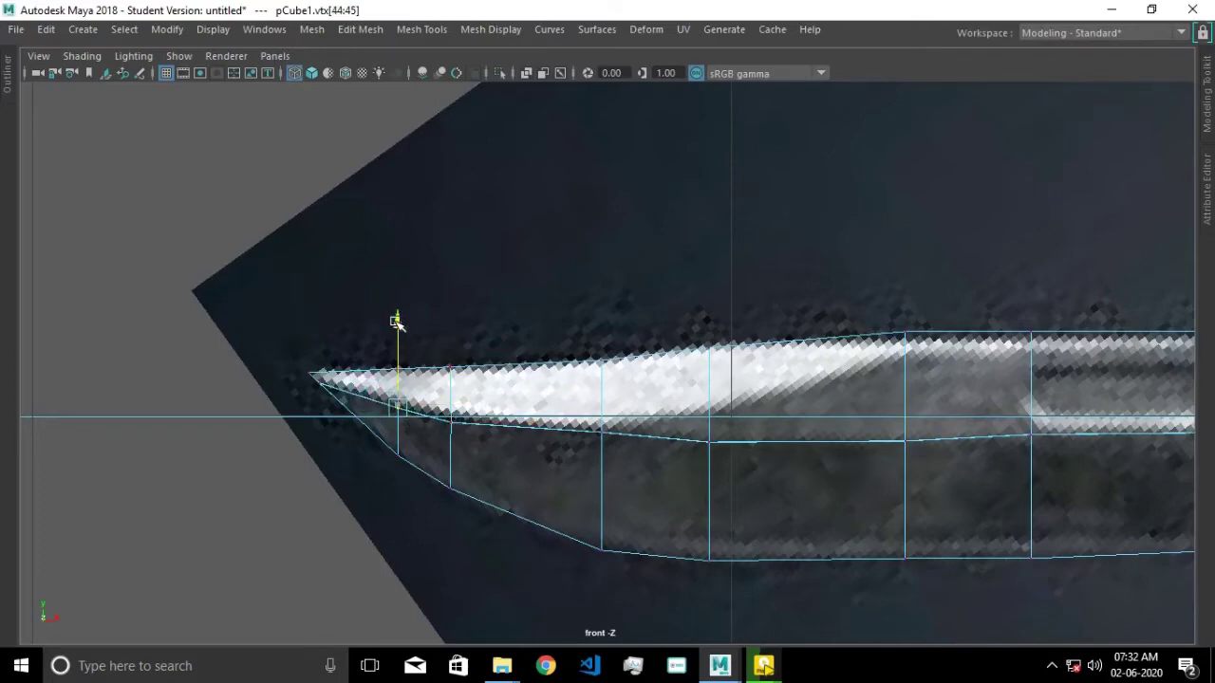
{"action": "left_click_drag", "start_coordinate": [334, 402], "coordinate": [316, 385]}
{"action": "scroll", "coordinate": [639, 439], "scroll_direction": "up", "scroll_amount": 1}
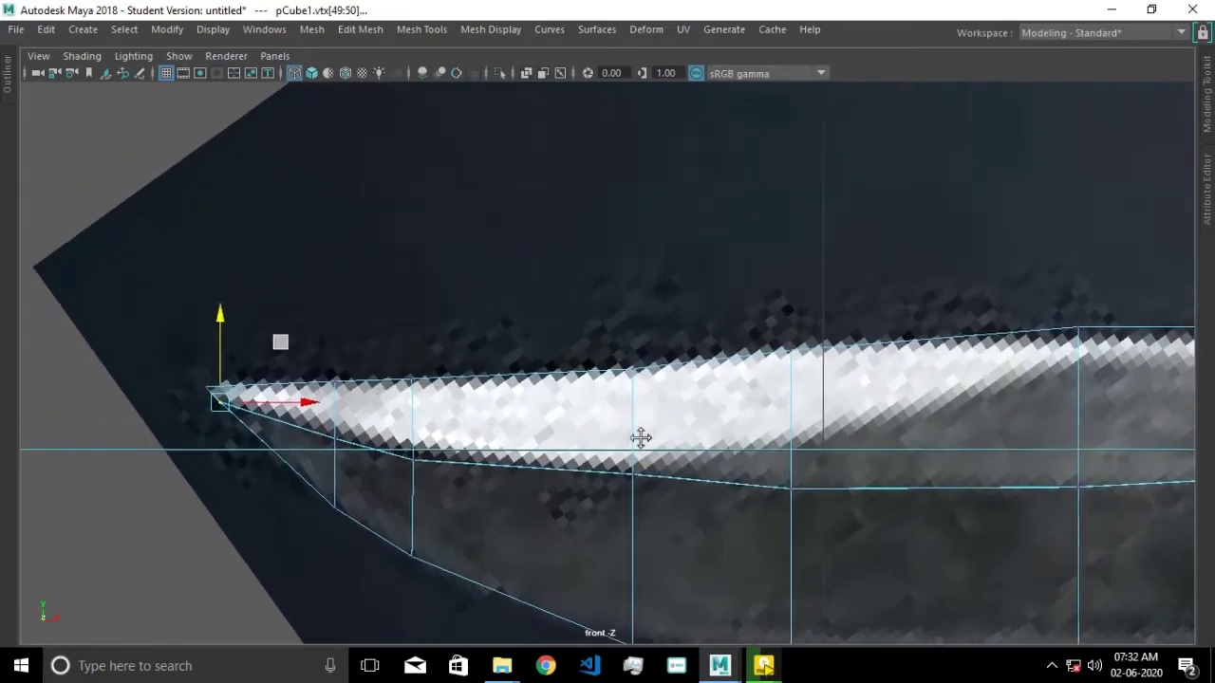
{"action": "scroll", "coordinate": [738, 465], "scroll_direction": "up", "scroll_amount": 3}
{"action": "left_click_drag", "start_coordinate": [719, 428], "coordinate": [705, 429]}
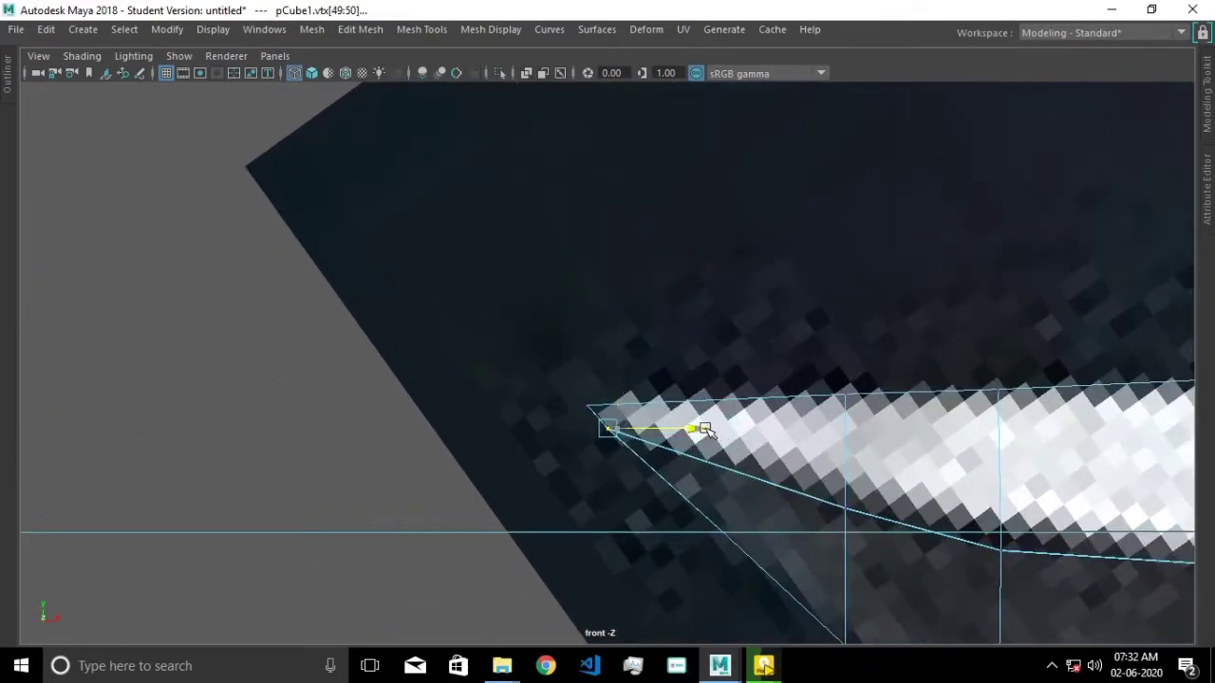
Switch to the perspective view and orbit to inspect the whole blade mesh.
{"action": "key", "text": "space"}
{"action": "key", "text": "space"}
{"action": "mouse_move", "coordinate": [911, 260]}
{"action": "left_mouse_down", "text": "alt"}
{"action": "mouse_move", "coordinate": [756, 398]}
{"action": "mouse_move", "coordinate": [988, 347]}
{"action": "mouse_move", "coordinate": [955, 374]}
{"action": "mouse_move", "coordinate": [639, 408]}
{"action": "mouse_move", "coordinate": [738, 478]}
{"action": "left_mouse_up", "text": "alt"}
{"action": "scroll", "coordinate": [739, 478], "scroll_direction": "up", "scroll_amount": 3}
{"action": "right_click_drag", "start_coordinate": [398, 347], "coordinate": [471, 283], "text": "shift"}
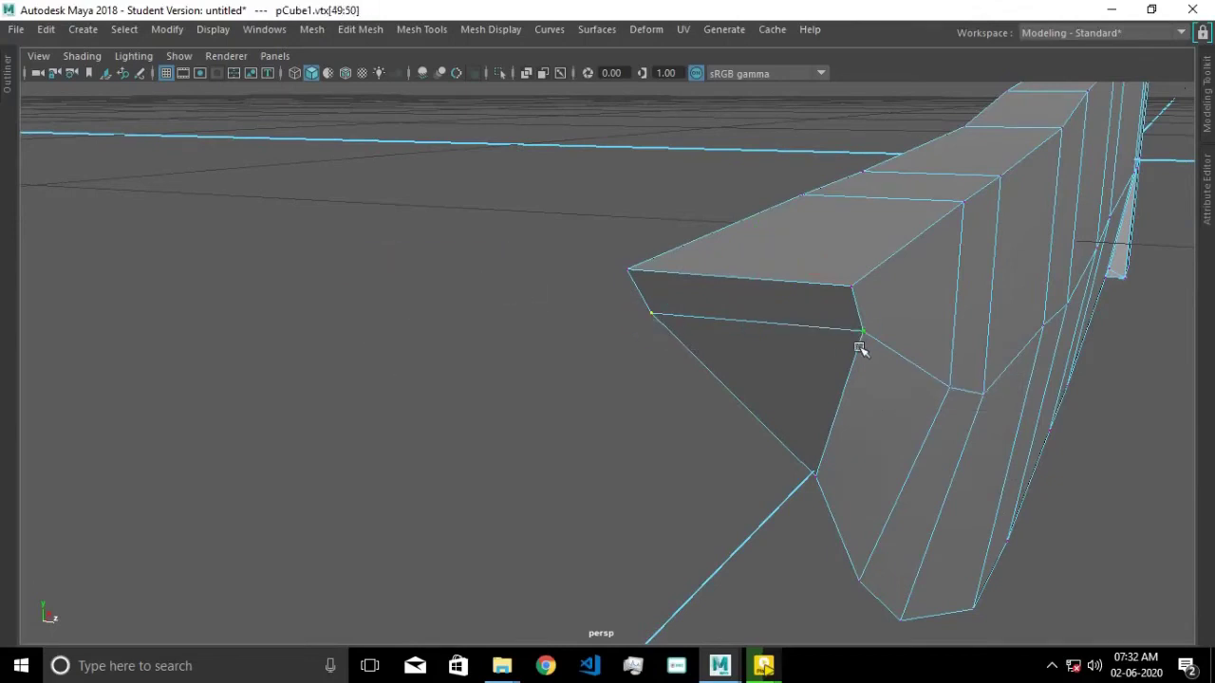
Merge the selected tip vertices, redoing the merge after an undo.
{"action": "key", "text": "g"}
{"action": "key", "text": "g"}
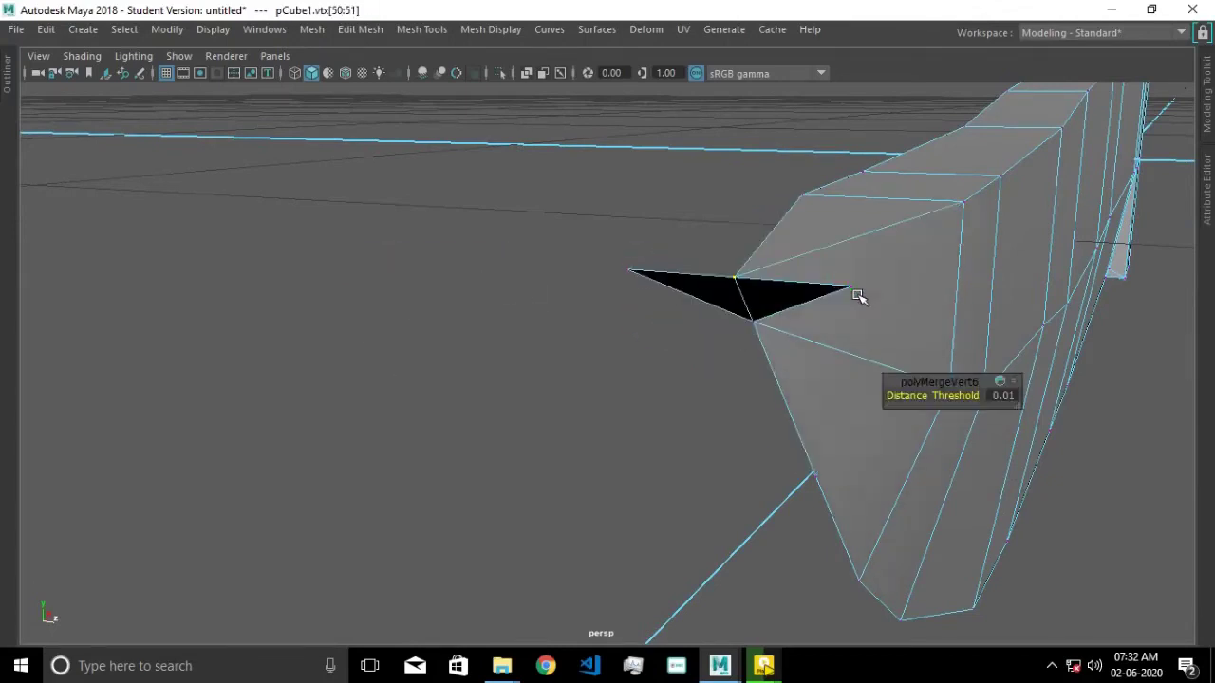
{"action": "scroll", "coordinate": [833, 317], "scroll_direction": "down", "scroll_amount": 5}
{"action": "key", "text": "ctrl+z"}
{"action": "scroll", "coordinate": [727, 350], "scroll_direction": "up", "scroll_amount": 5}
{"action": "key", "text": "g"}
{"action": "scroll", "coordinate": [745, 354], "scroll_direction": "down", "scroll_amount": 5}
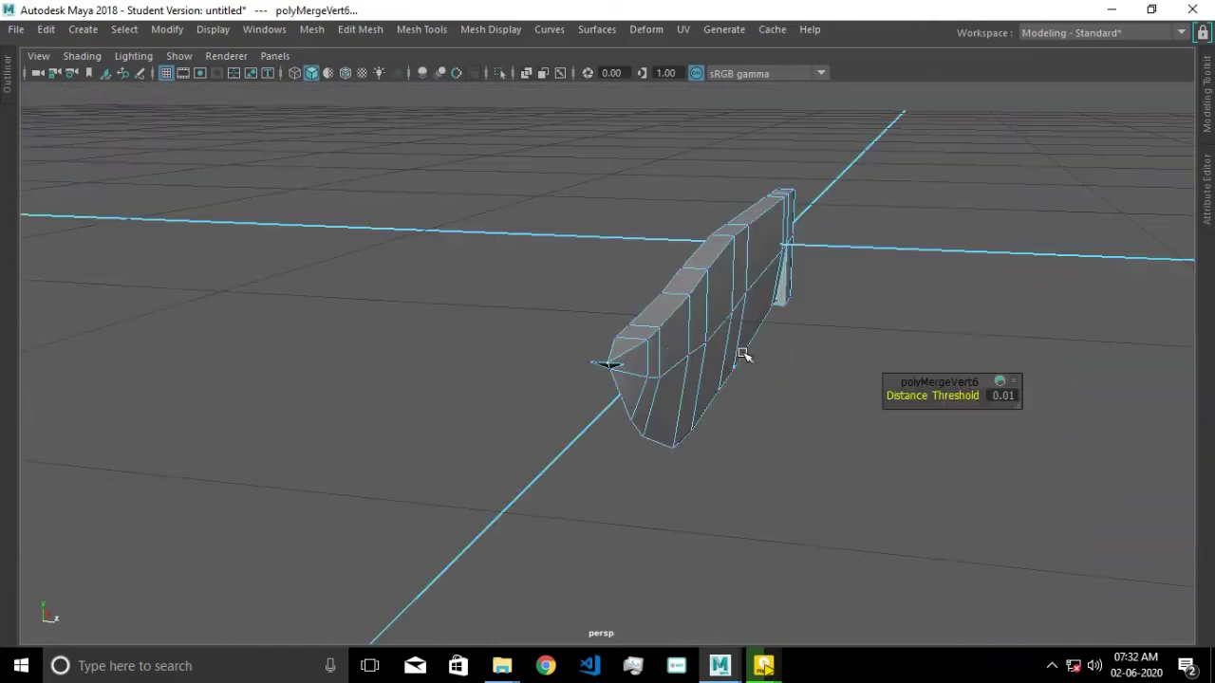
{"action": "scroll", "coordinate": [759, 417], "scroll_direction": "up", "scroll_amount": 1}
{"action": "scroll", "coordinate": [707, 456], "scroll_direction": "up", "scroll_amount": 2}
{"action": "scroll", "coordinate": [731, 427], "scroll_direction": "up", "scroll_amount": 2}
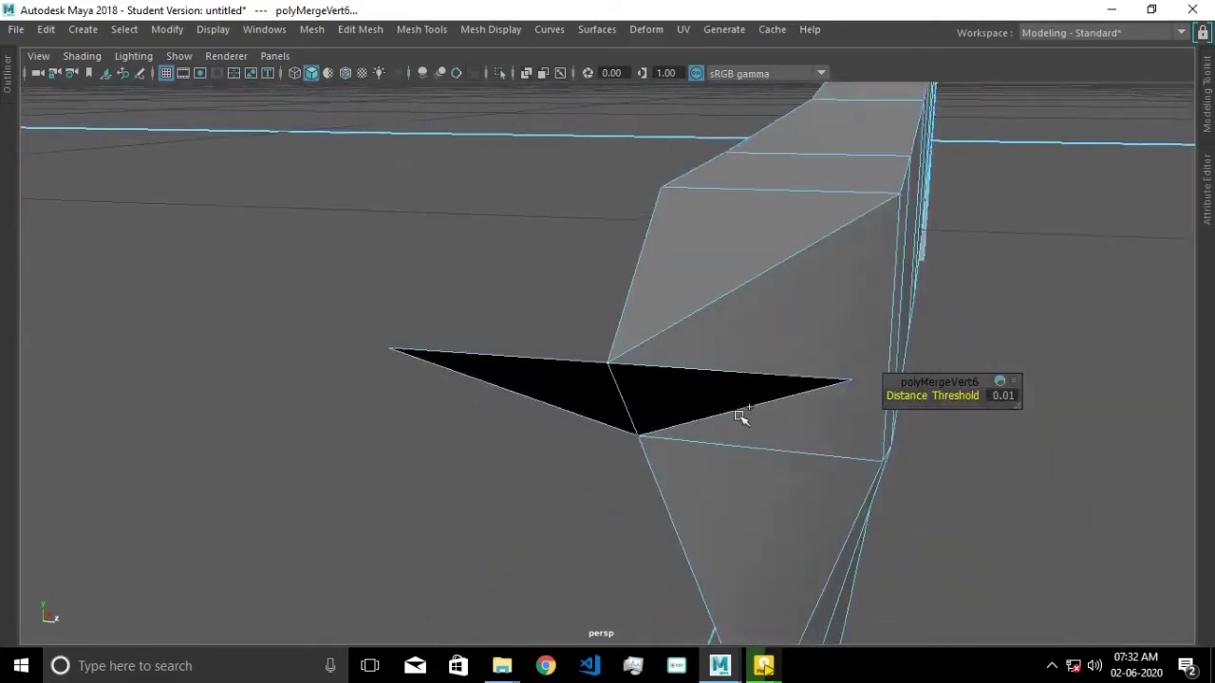
Pull the remaining tip vertex pair together, merge them, and check the tip before returning to four views.
{"action": "left_click", "coordinate": [851, 382]}
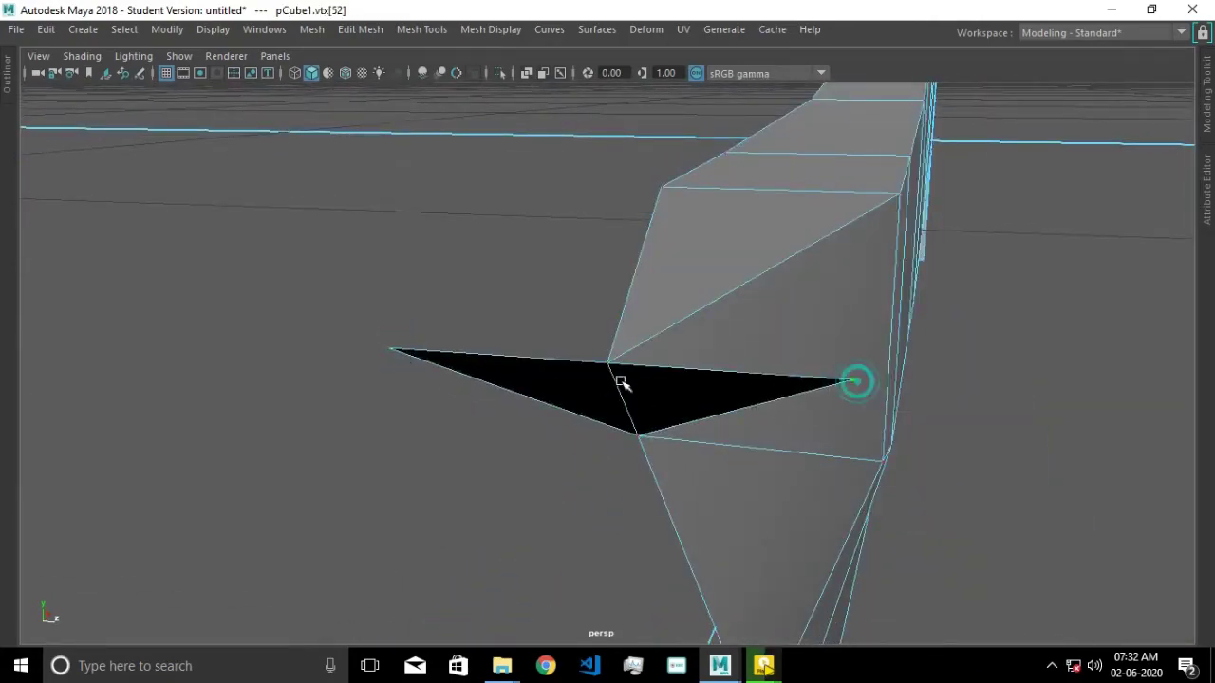
{"action": "left_click_drag", "start_coordinate": [685, 368], "coordinate": [609, 362]}
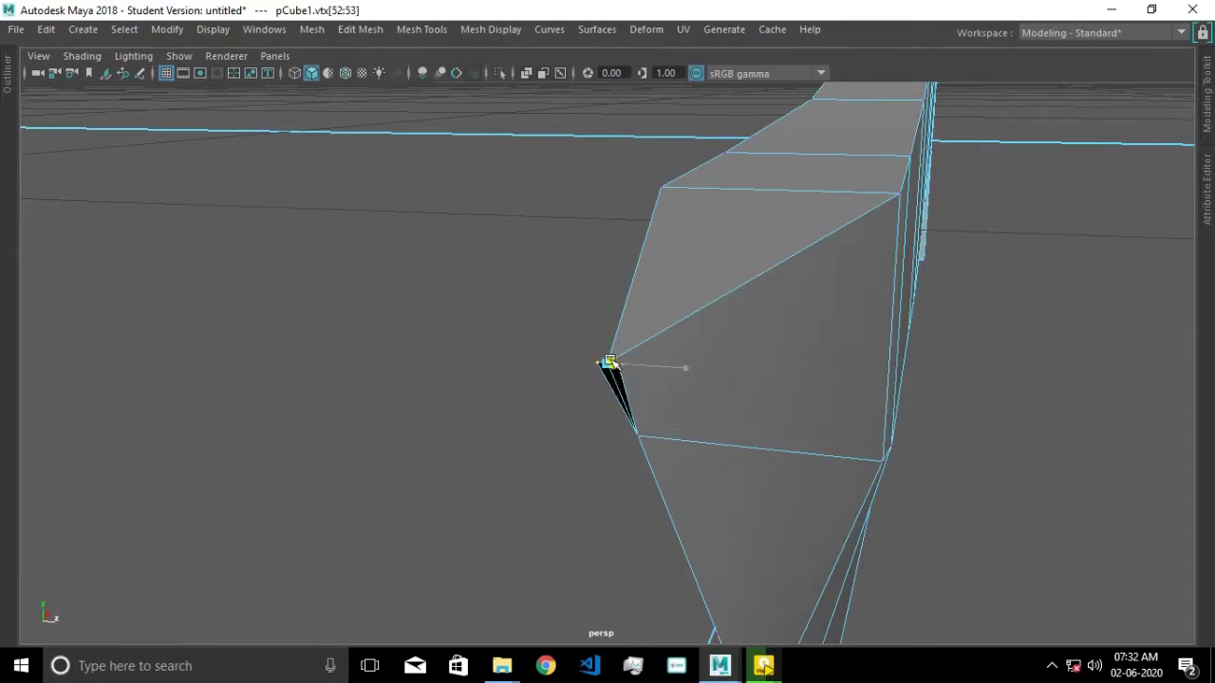
{"action": "key", "text": "g"}
{"action": "scroll", "coordinate": [618, 421], "scroll_direction": "down", "scroll_amount": 3}
{"action": "scroll", "coordinate": [656, 466], "scroll_direction": "down", "scroll_amount": 2}
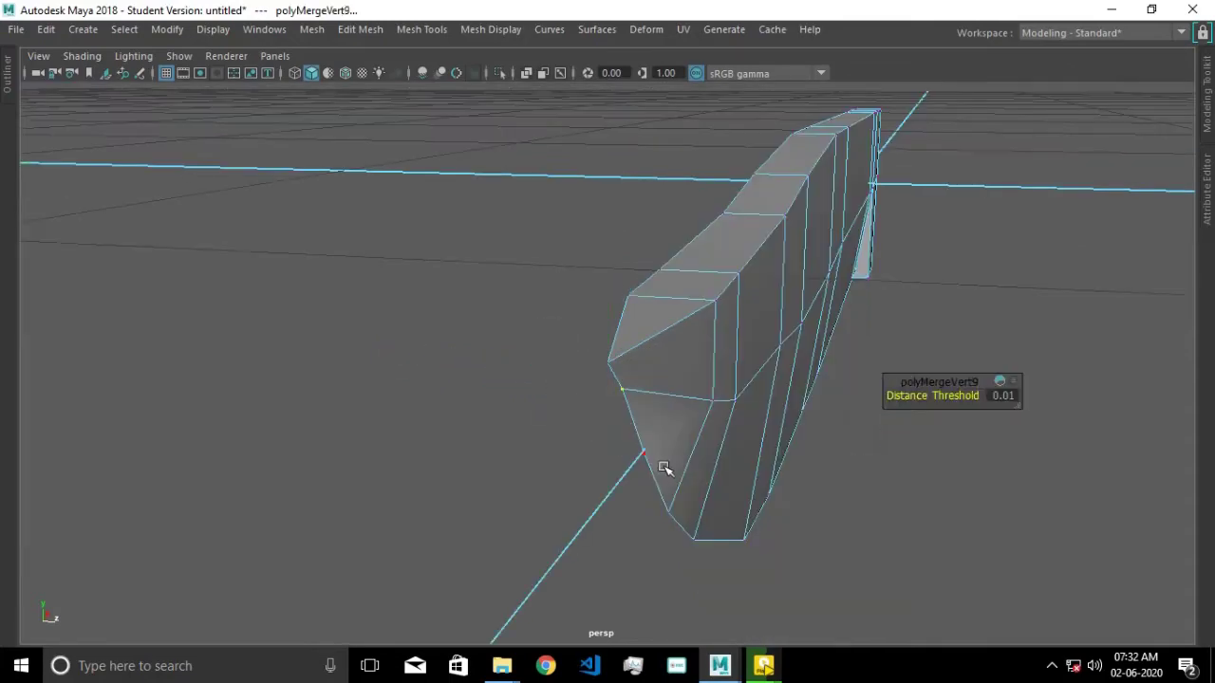
{"action": "scroll", "coordinate": [617, 466], "scroll_direction": "up", "scroll_amount": 3}
{"action": "scroll", "coordinate": [503, 426], "scroll_direction": "up", "scroll_amount": 3}
{"action": "mouse_move", "coordinate": [503, 426]}
{"action": "left_mouse_down", "text": "alt"}
{"action": "mouse_move", "coordinate": [794, 431]}
{"action": "mouse_move", "coordinate": [749, 529]}
{"action": "mouse_move", "coordinate": [620, 510]}
{"action": "mouse_move", "coordinate": [585, 520]}
{"action": "mouse_move", "coordinate": [702, 453]}
{"action": "mouse_move", "coordinate": [673, 526]}
{"action": "mouse_move", "coordinate": [781, 414]}
{"action": "mouse_move", "coordinate": [1005, 427]}
{"action": "mouse_move", "coordinate": [730, 445]}
{"action": "mouse_move", "coordinate": [751, 474]}
{"action": "mouse_move", "coordinate": [673, 467]}
{"action": "left_mouse_up", "text": "alt"}
{"action": "key", "text": "space"}
{"action": "key", "text": "space"}
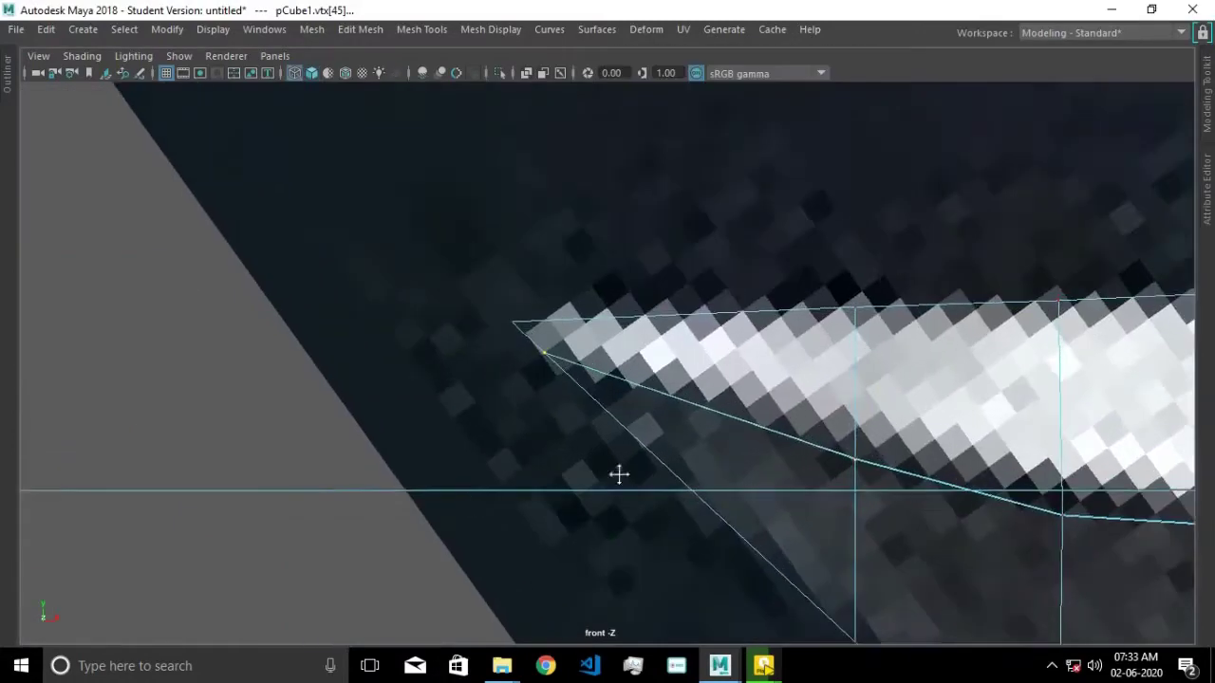
Move the top-edge vertex pairs near the tip onto the reference image outline.
{"action": "scroll", "coordinate": [618, 478], "scroll_direction": "down", "scroll_amount": 3}
{"action": "scroll", "coordinate": [593, 213], "scroll_direction": "up", "scroll_amount": 5}
{"action": "left_click", "coordinate": [599, 163]}
{"action": "left_click_drag", "start_coordinate": [783, 221], "coordinate": [827, 258]}
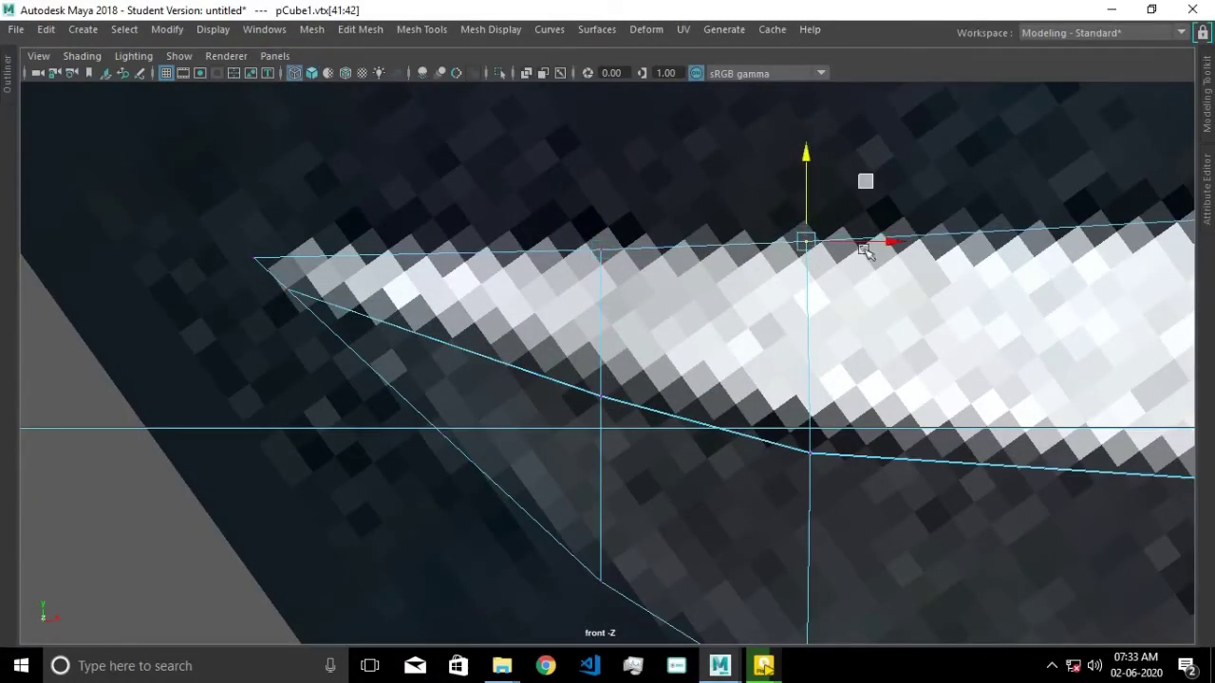
{"action": "scroll", "coordinate": [863, 249], "scroll_direction": "down", "scroll_amount": 3}
{"action": "scroll", "coordinate": [982, 332], "scroll_direction": "down", "scroll_amount": 2}
{"action": "scroll", "coordinate": [993, 329], "scroll_direction": "up", "scroll_amount": 5}
{"action": "scroll", "coordinate": [993, 329], "scroll_direction": "down", "scroll_amount": 1}
{"action": "left_click_drag", "start_coordinate": [759, 292], "coordinate": [774, 313]}
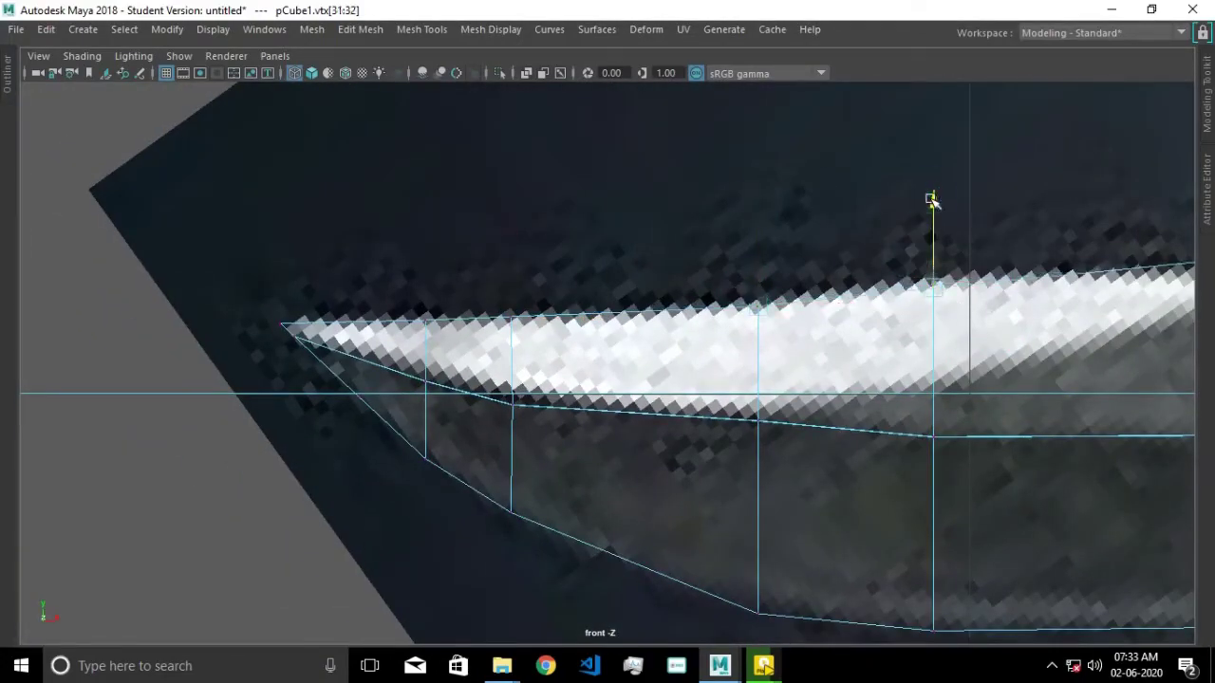
{"action": "scroll", "coordinate": [978, 296], "scroll_direction": "down", "scroll_amount": 2}
Switch from vertex mode back to object selection and deselect the blade mesh.
{"action": "left_click", "coordinate": [1110, 18]}
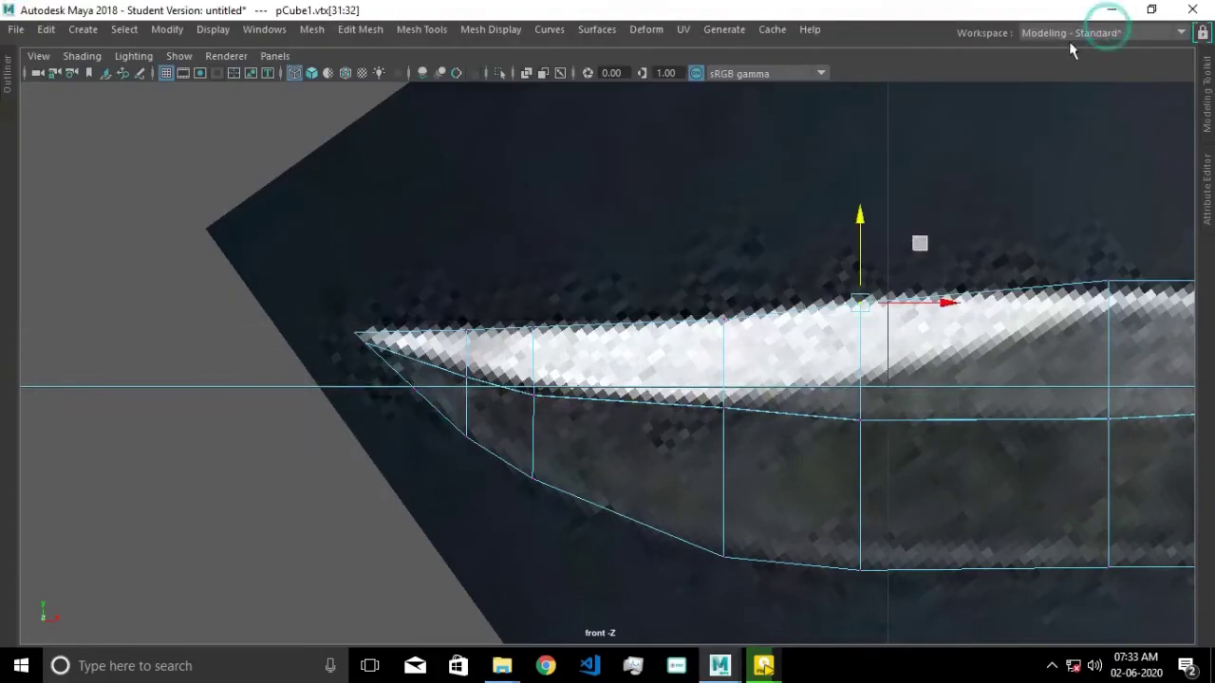
{"action": "key", "text": "F9"}
{"action": "key", "text": "F8"}
{"action": "left_click", "coordinate": [35, 193]}
{"action": "right_click_drag", "start_coordinate": [140, 216], "coordinate": [513, 373], "text": "shift"}
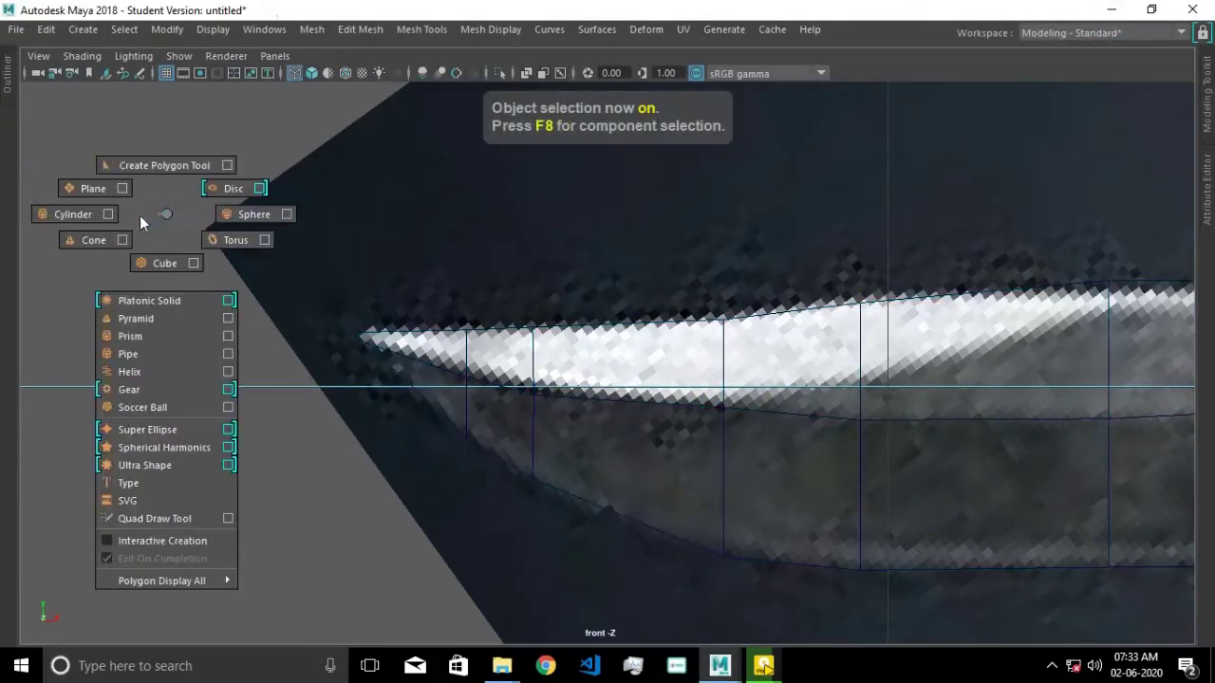
Insert two vertical edge loops across the blade near its tip.
{"action": "left_click", "coordinate": [513, 373]}
{"action": "right_click_drag", "start_coordinate": [190, 225], "coordinate": [108, 239], "text": "shift"}
{"action": "scroll", "coordinate": [822, 348], "scroll_direction": "up", "scroll_amount": 1}
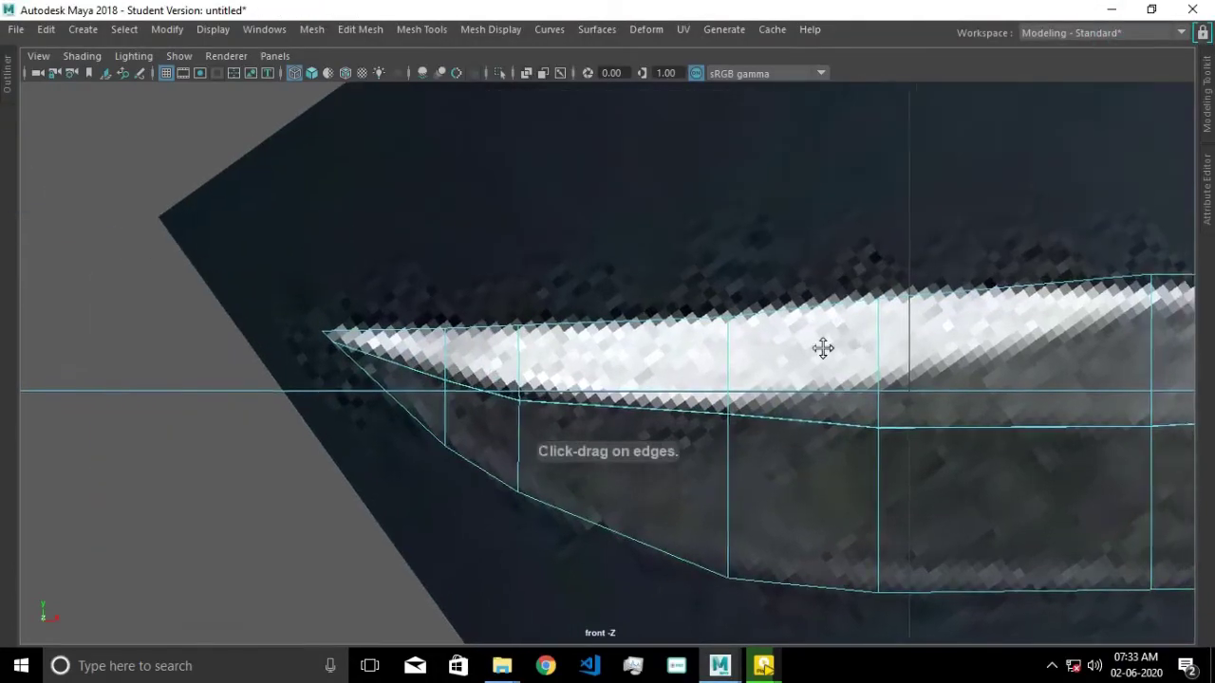
{"action": "middle_click_drag", "start_coordinate": [822, 347], "coordinate": [574, 329], "text": "alt"}
{"action": "left_click", "coordinate": [574, 329]}
{"action": "middle_click_drag", "start_coordinate": [749, 323], "coordinate": [673, 324], "text": "alt"}
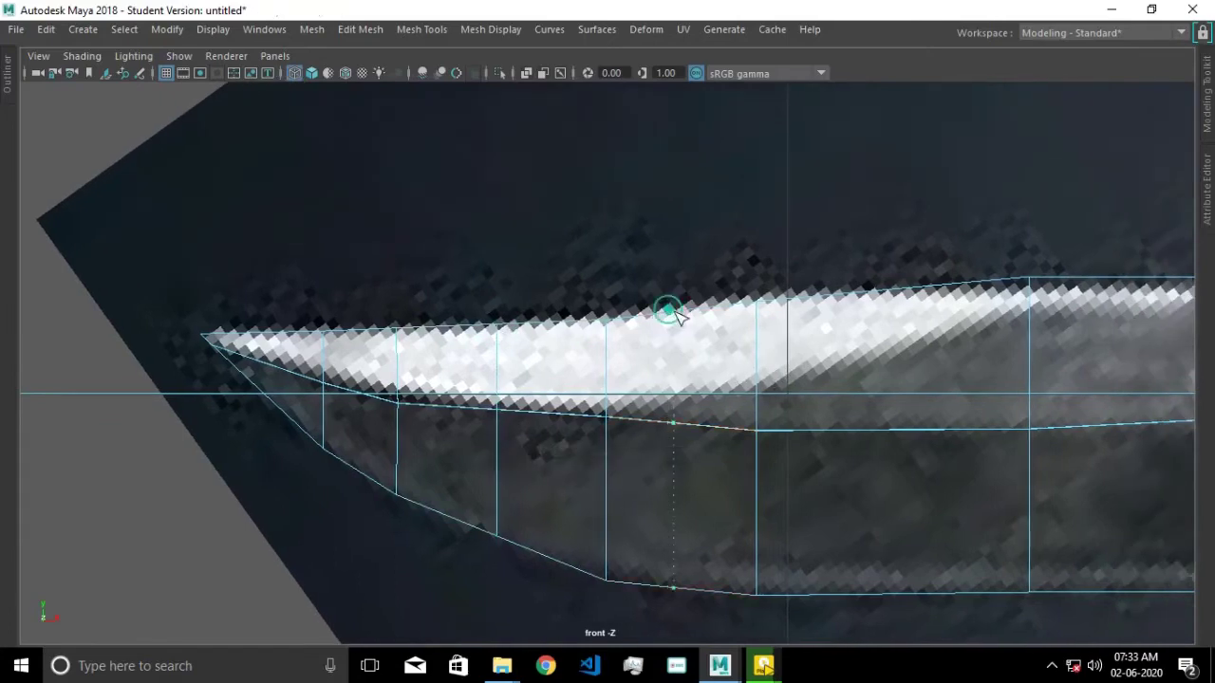
{"action": "left_click", "coordinate": [669, 310]}
{"action": "middle_click_drag", "start_coordinate": [840, 324], "coordinate": [653, 323], "text": "alt"}
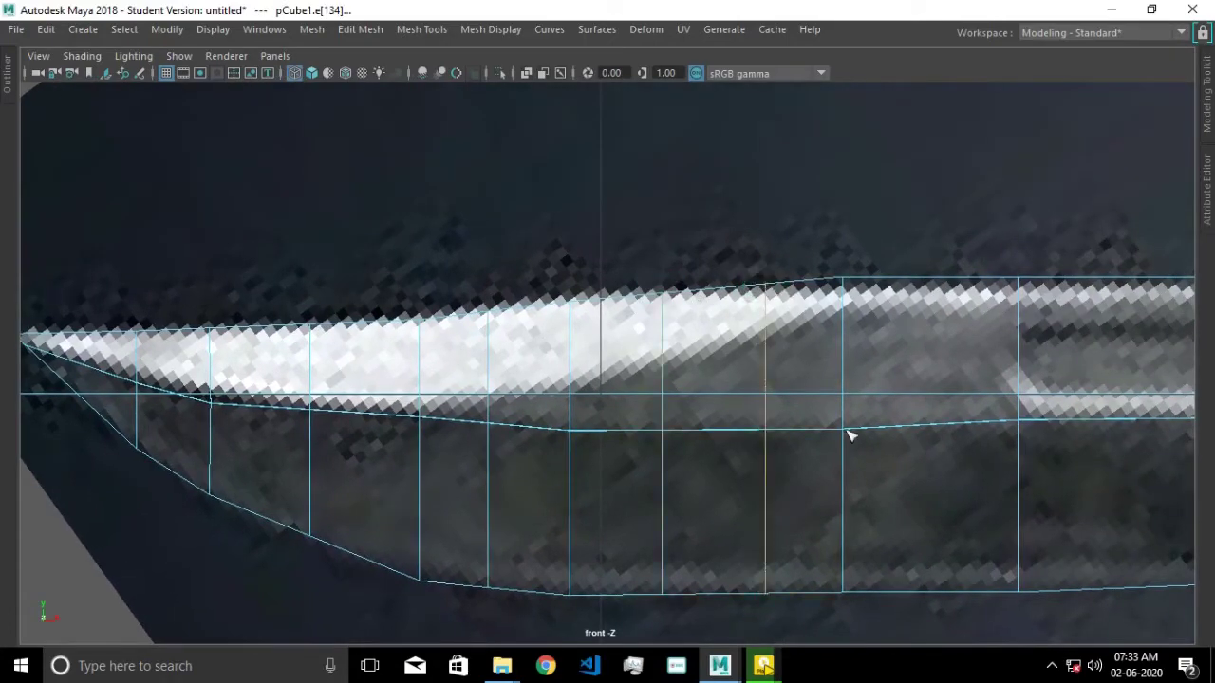
Apply an edge extrusion to the blade edges, leaving Thickness 0, Offset 0, 1 division.
{"action": "key", "text": "F8"}
{"action": "right_click", "coordinate": [418, 298], "text": "shift"}
{"action": "left_click", "coordinate": [832, 431]}
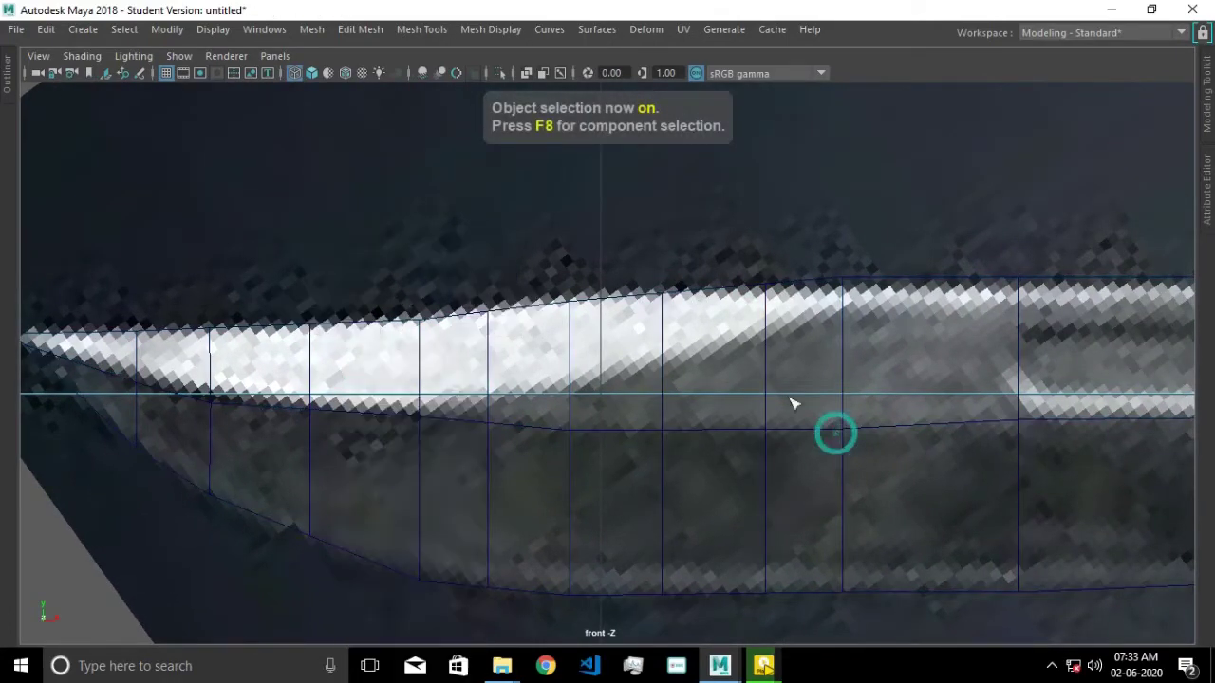
{"action": "right_click_drag", "start_coordinate": [581, 251], "coordinate": [583, 311], "text": "shift"}
{"action": "scroll", "coordinate": [721, 374], "scroll_direction": "up", "scroll_amount": 3}
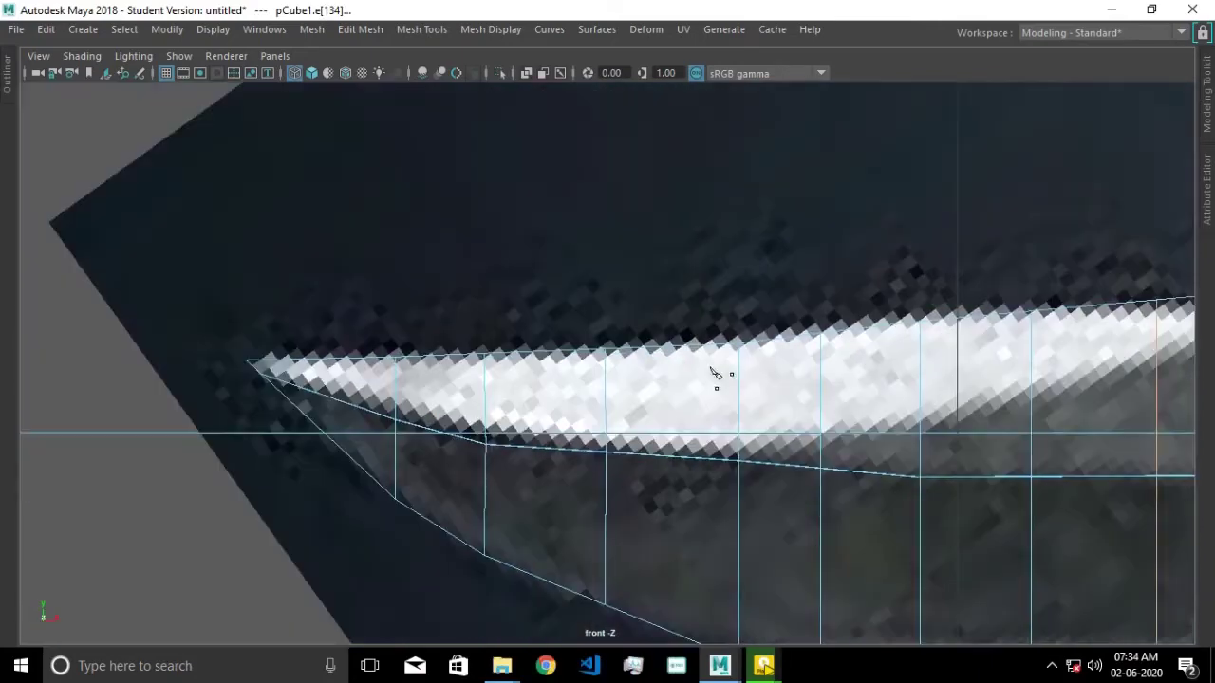
{"action": "middle_click_drag", "start_coordinate": [598, 484], "coordinate": [470, 474], "text": "alt"}
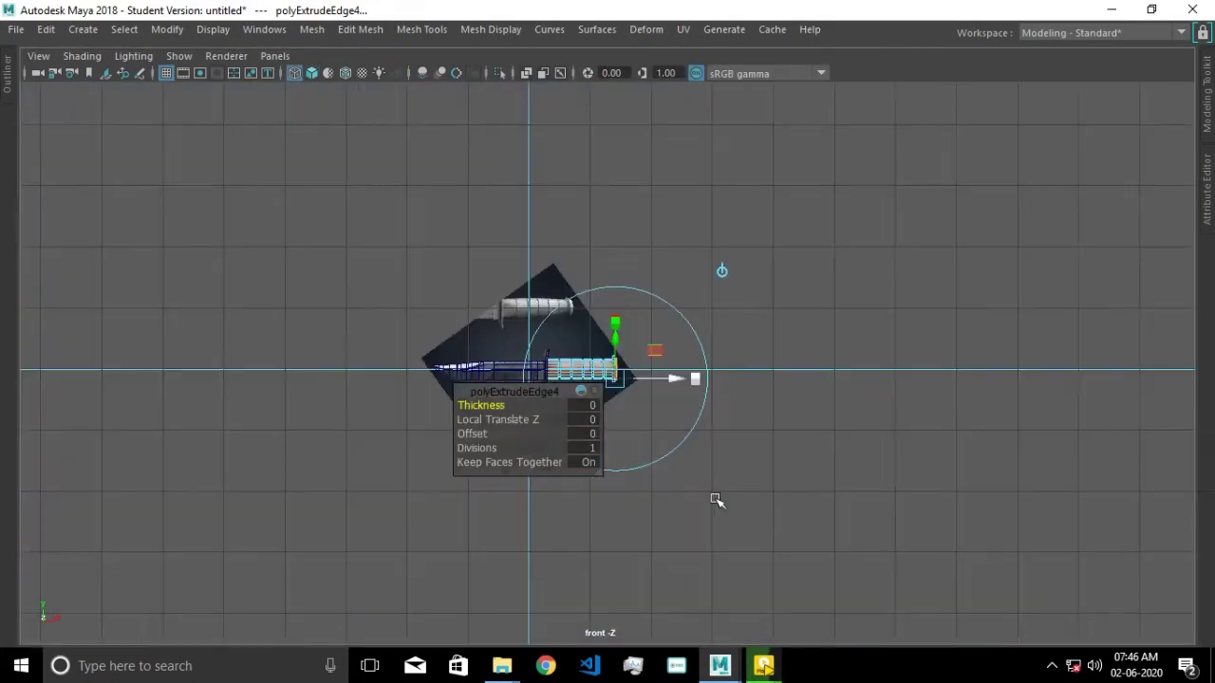
Offset the handle's end extrusion and scale its rim into a pommel lip.
{"action": "key", "text": "space"}
{"action": "key", "text": "space"}
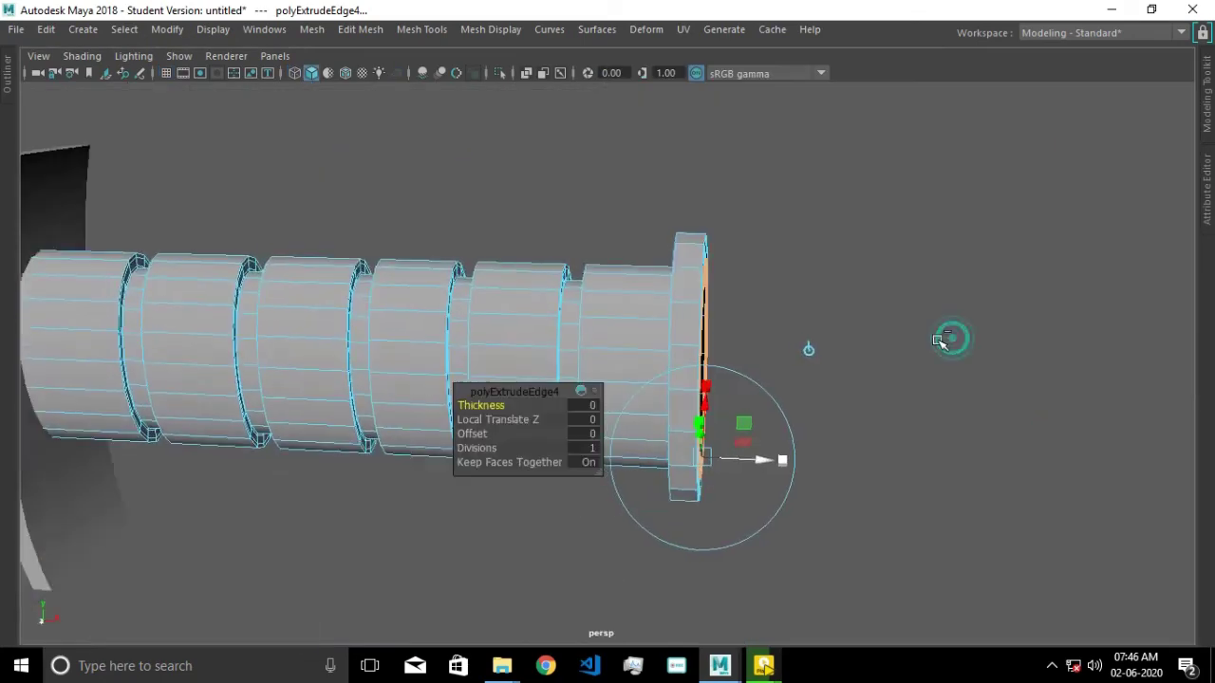
{"action": "mouse_move", "coordinate": [919, 360]}
{"action": "left_mouse_down", "text": "alt"}
{"action": "mouse_move", "coordinate": [841, 377]}
{"action": "mouse_move", "coordinate": [813, 452]}
{"action": "mouse_move", "coordinate": [706, 462]}
{"action": "left_mouse_up", "text": "alt"}
{"action": "left_click_drag", "start_coordinate": [779, 313], "coordinate": [793, 351]}
{"action": "left_click_drag", "start_coordinate": [793, 351], "coordinate": [807, 387], "text": "alt"}
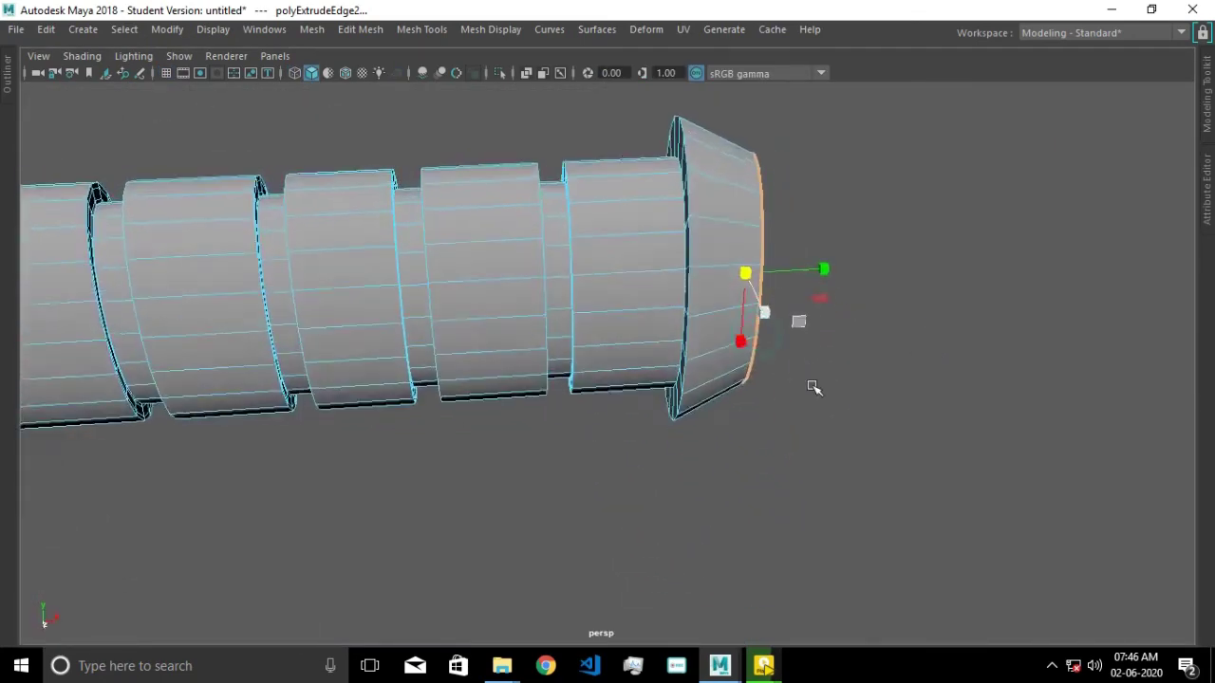
{"action": "mouse_move", "coordinate": [770, 302]}
{"action": "left_mouse_down"}
{"action": "mouse_move", "coordinate": [895, 309]}
{"action": "mouse_move", "coordinate": [826, 318]}
{"action": "mouse_move", "coordinate": [787, 380]}
{"action": "mouse_move", "coordinate": [656, 352]}
{"action": "mouse_move", "coordinate": [800, 359]}
{"action": "left_mouse_up"}
Extrude another ring out from the handle's end with Ctrl+E.
{"action": "key", "text": "ctrl+e"}
{"action": "scroll", "coordinate": [805, 305], "scroll_direction": "down", "scroll_amount": 3}
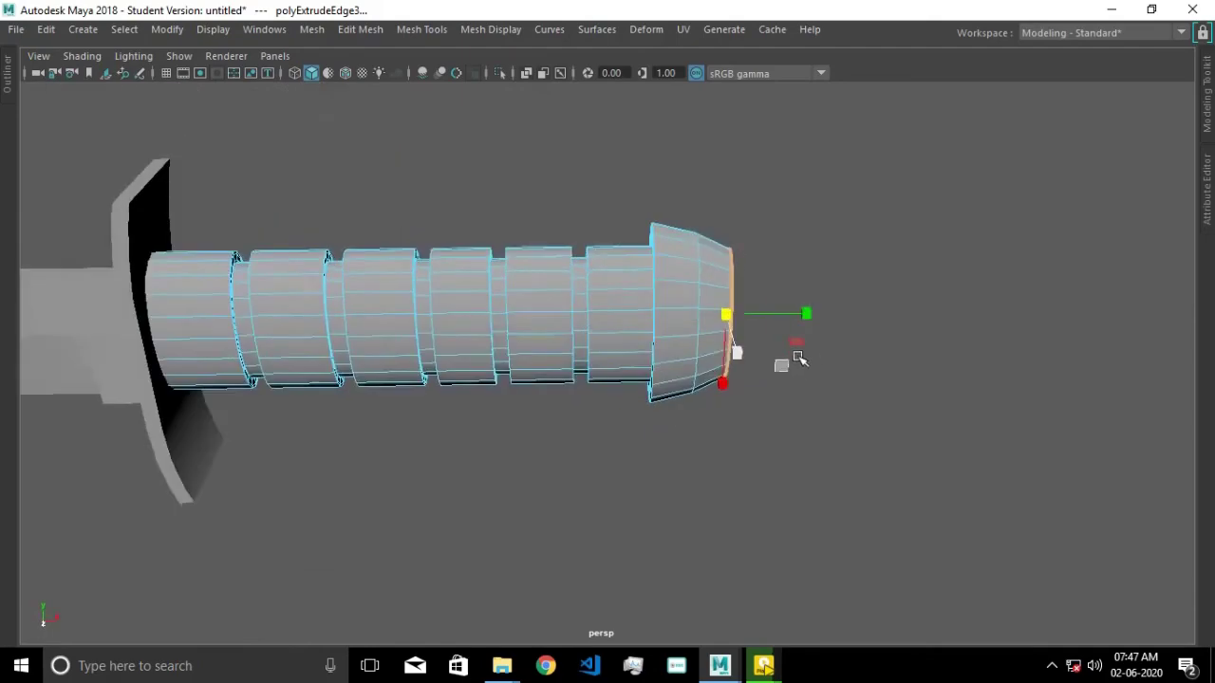
{"action": "scroll", "coordinate": [800, 359], "scroll_direction": "up", "scroll_amount": 3}
{"action": "mouse_move", "coordinate": [765, 395]}
{"action": "left_mouse_down", "text": "alt"}
{"action": "mouse_move", "coordinate": [572, 426]}
{"action": "mouse_move", "coordinate": [616, 377]}
{"action": "mouse_move", "coordinate": [502, 361]}
{"action": "mouse_move", "coordinate": [536, 394]}
{"action": "mouse_move", "coordinate": [703, 413]}
{"action": "mouse_move", "coordinate": [641, 424]}
{"action": "mouse_move", "coordinate": [491, 419]}
{"action": "mouse_move", "coordinate": [664, 446]}
{"action": "mouse_move", "coordinate": [788, 245]}
{"action": "left_mouse_up", "text": "alt"}
{"action": "scroll", "coordinate": [628, 408], "scroll_direction": "up", "scroll_amount": 5}
Add an edge loop and widen the cone near the pommel tip, then deselect the handle.
{"action": "right_click", "coordinate": [788, 245], "text": "shift"}
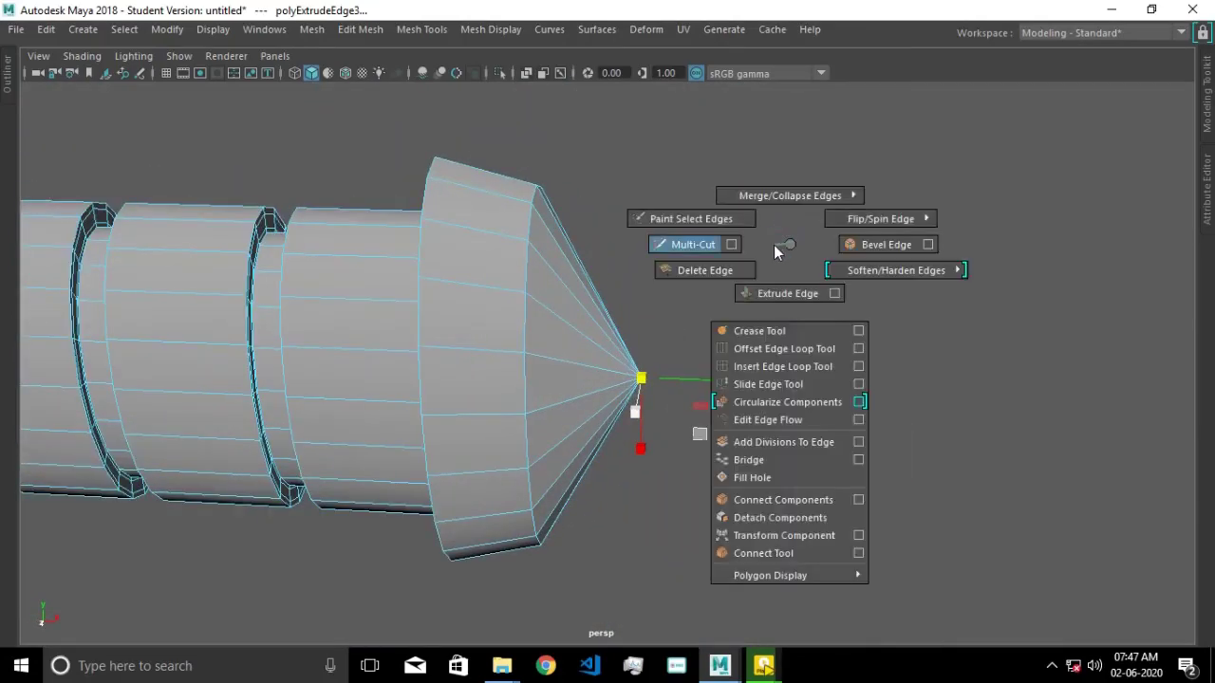
{"action": "left_click", "coordinate": [781, 366]}
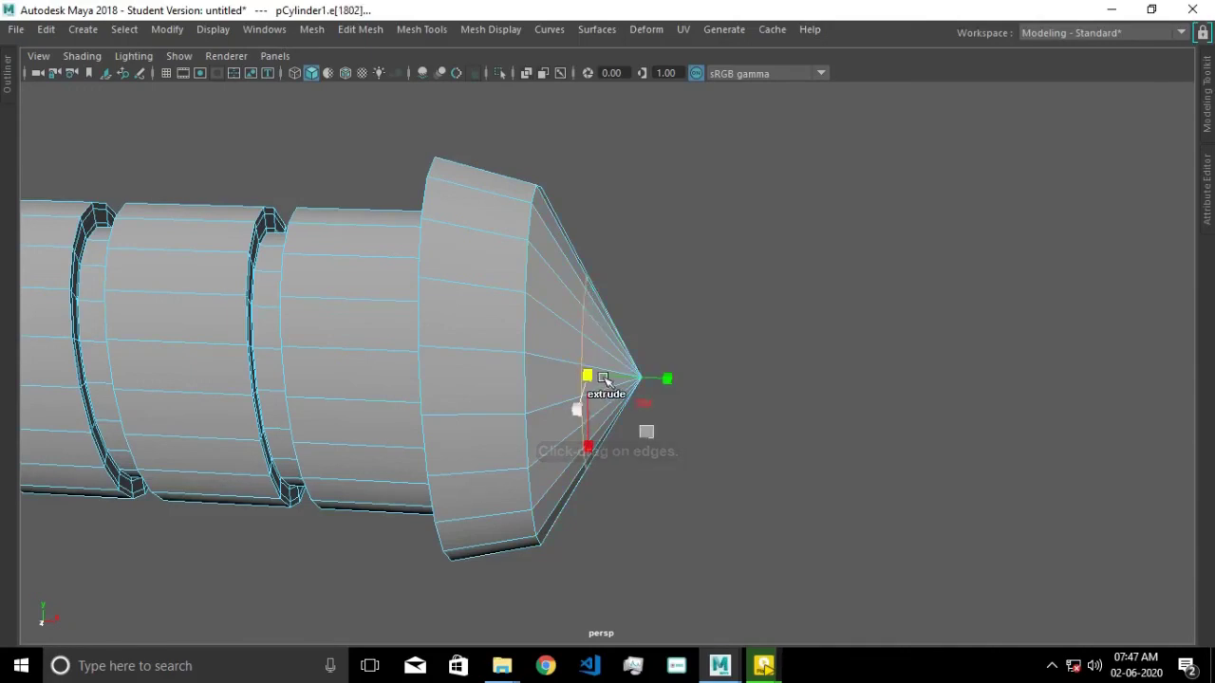
{"action": "mouse_move", "coordinate": [601, 380]}
{"action": "left_mouse_down"}
{"action": "mouse_move", "coordinate": [642, 384]}
{"action": "mouse_move", "coordinate": [664, 450]}
{"action": "mouse_move", "coordinate": [794, 523]}
{"action": "mouse_move", "coordinate": [835, 480]}
{"action": "mouse_move", "coordinate": [781, 477]}
{"action": "mouse_move", "coordinate": [758, 508]}
{"action": "mouse_move", "coordinate": [849, 537]}
{"action": "left_mouse_up"}
{"action": "scroll", "coordinate": [650, 384], "scroll_direction": "down", "scroll_amount": 5}
{"action": "scroll", "coordinate": [629, 395], "scroll_direction": "down", "scroll_amount": 5}
{"action": "key", "text": "F8"}
{"action": "left_click", "coordinate": [664, 450]}
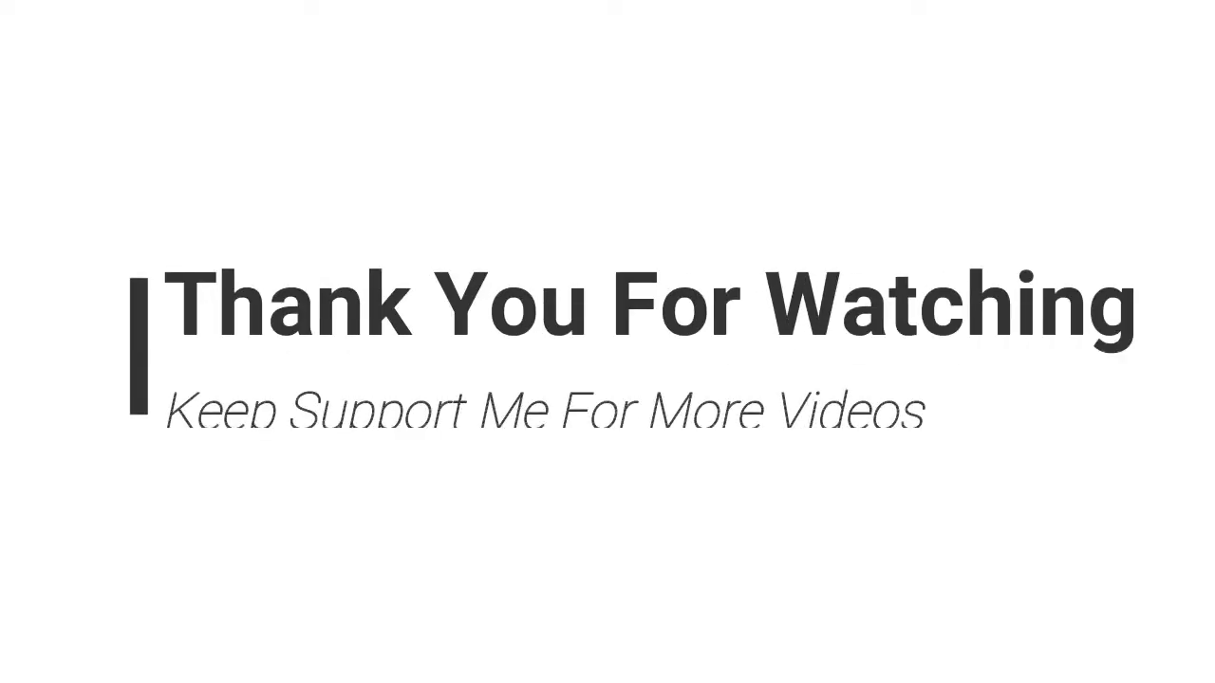